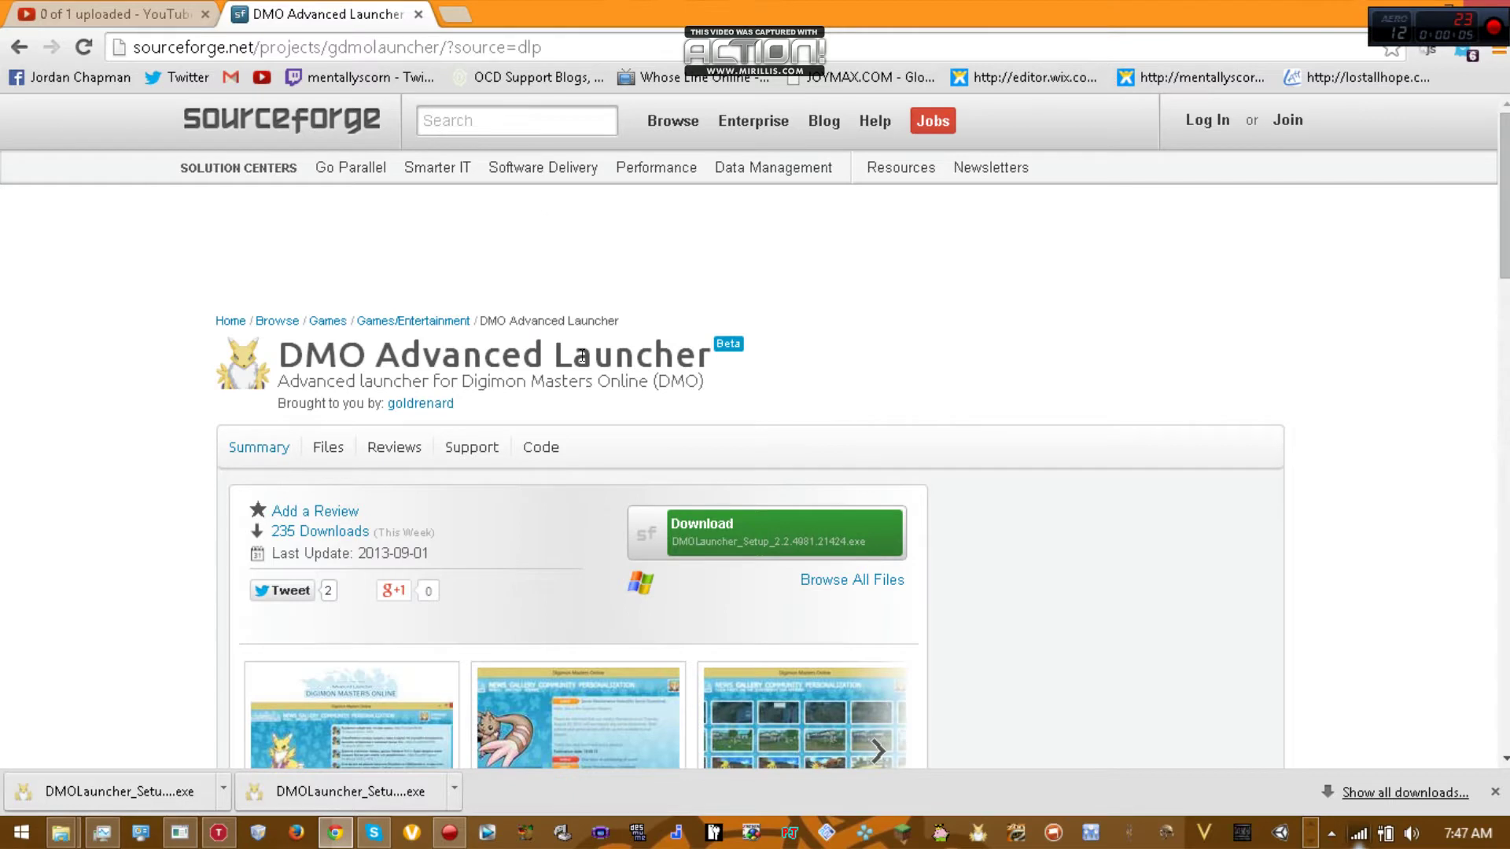
Download the DMO Advanced Launcher setup file from its SourceForge page, and open a downloaded installer but cancel at the language selection
scroll(574, 338, down, 2)
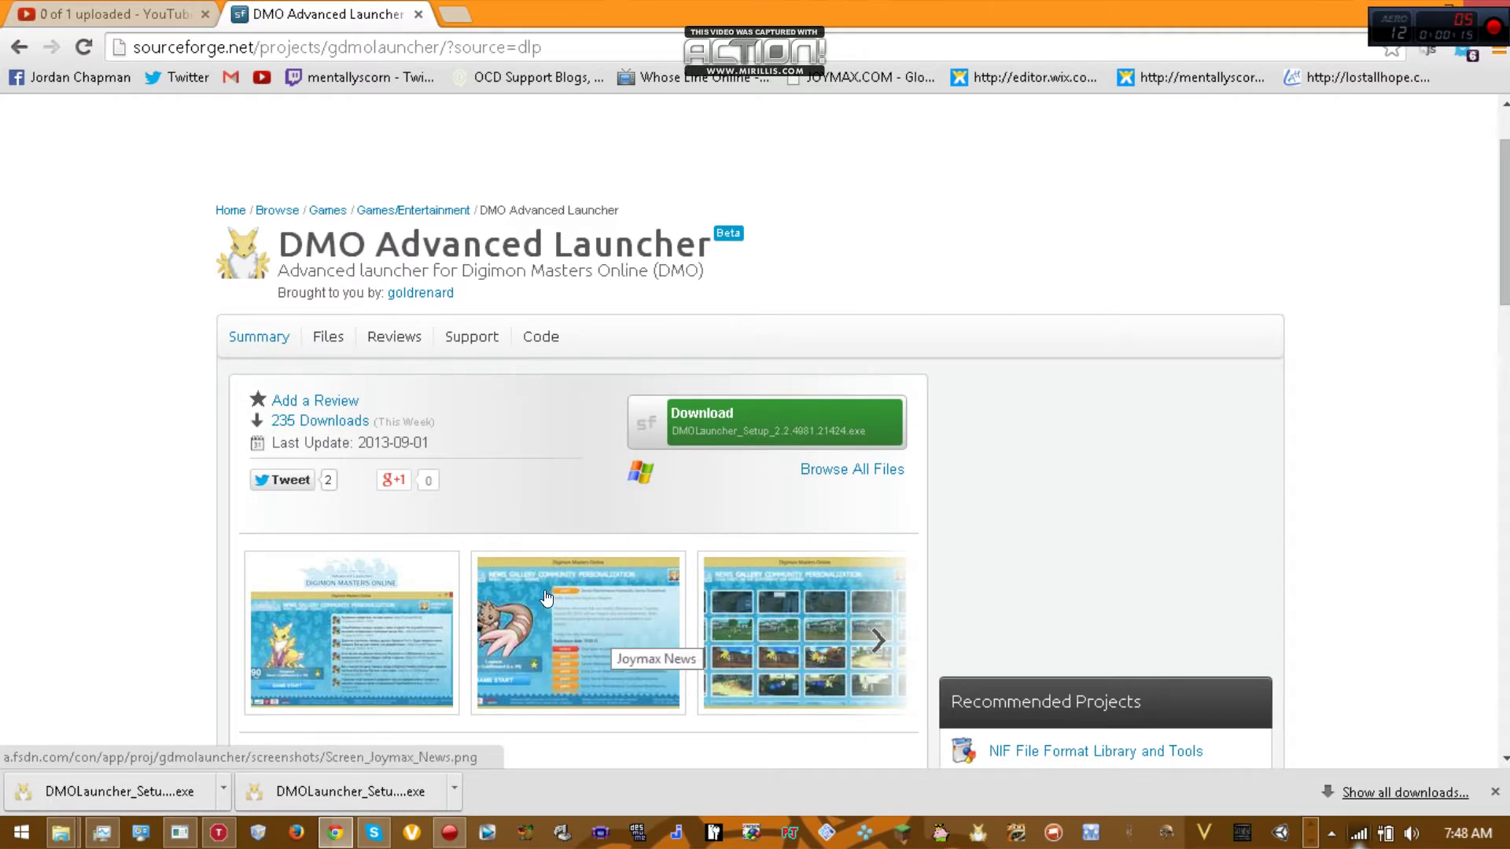
scroll(519, 496, down, 3)
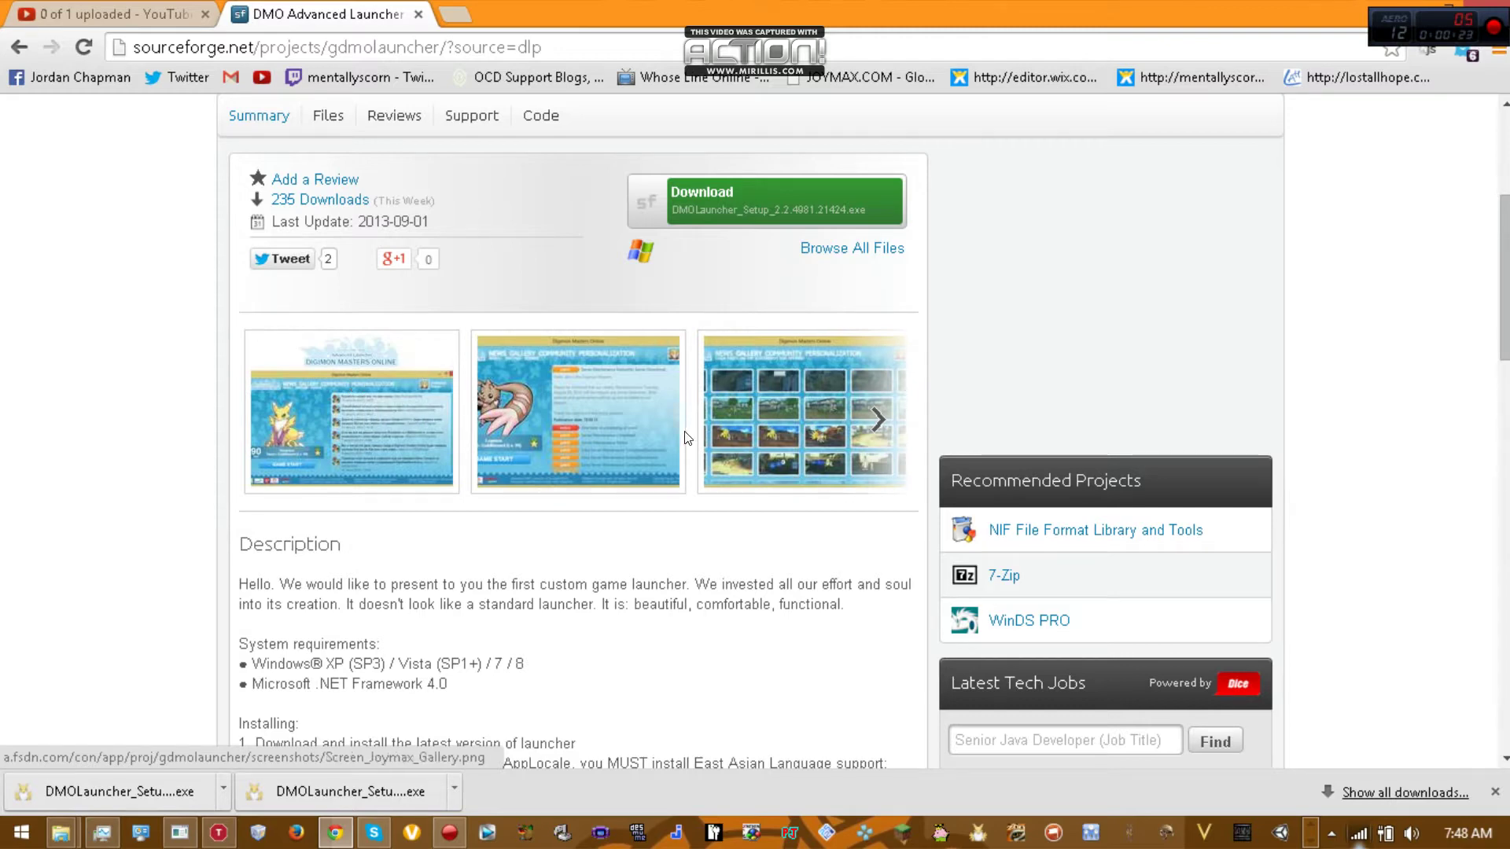
scroll(628, 434, up, 4)
scroll(590, 426, down, 3)
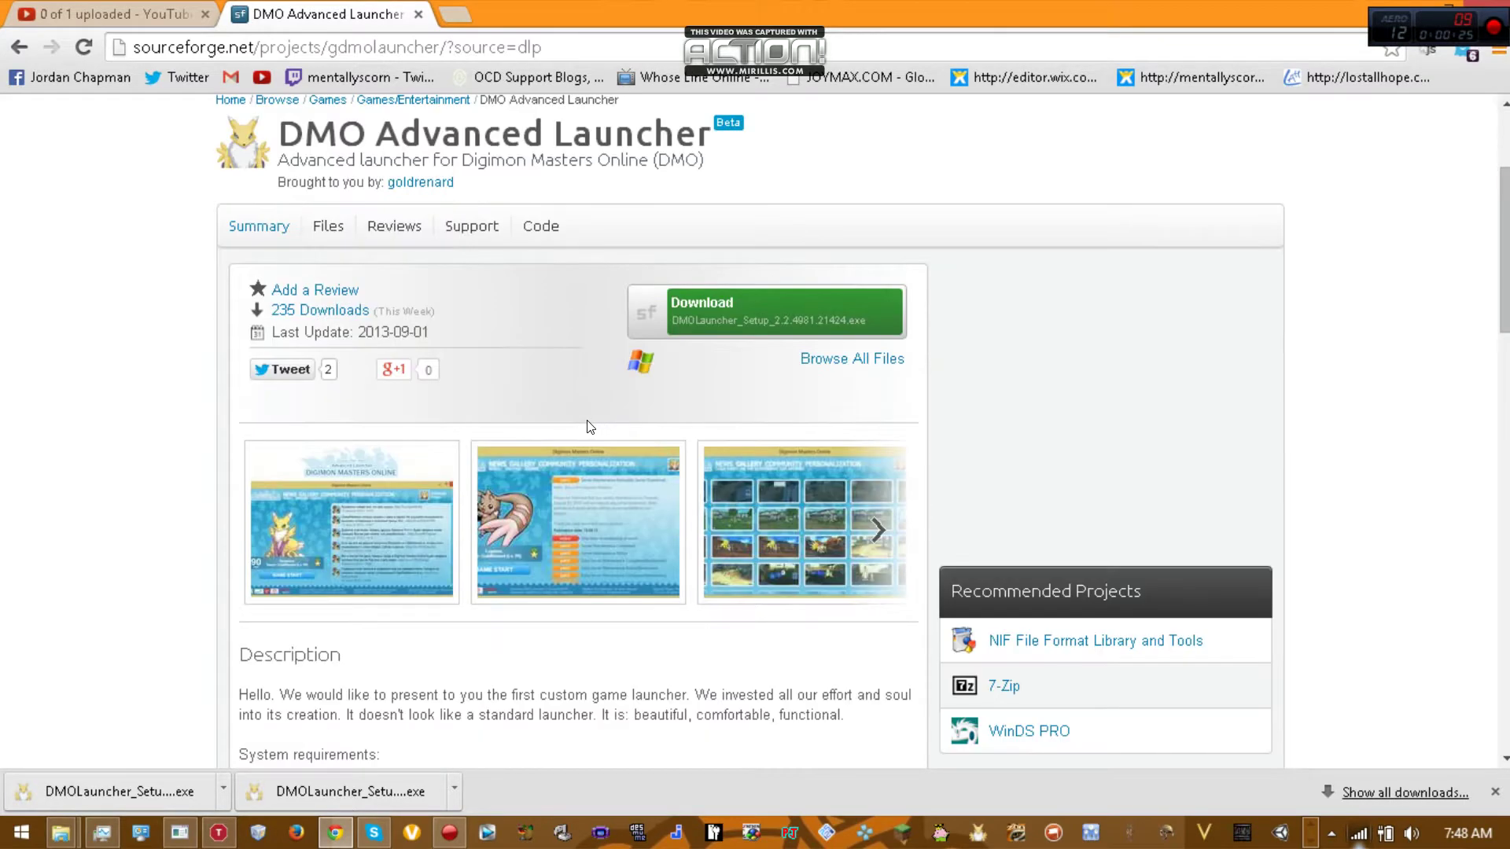
scroll(755, 243, up, 3)
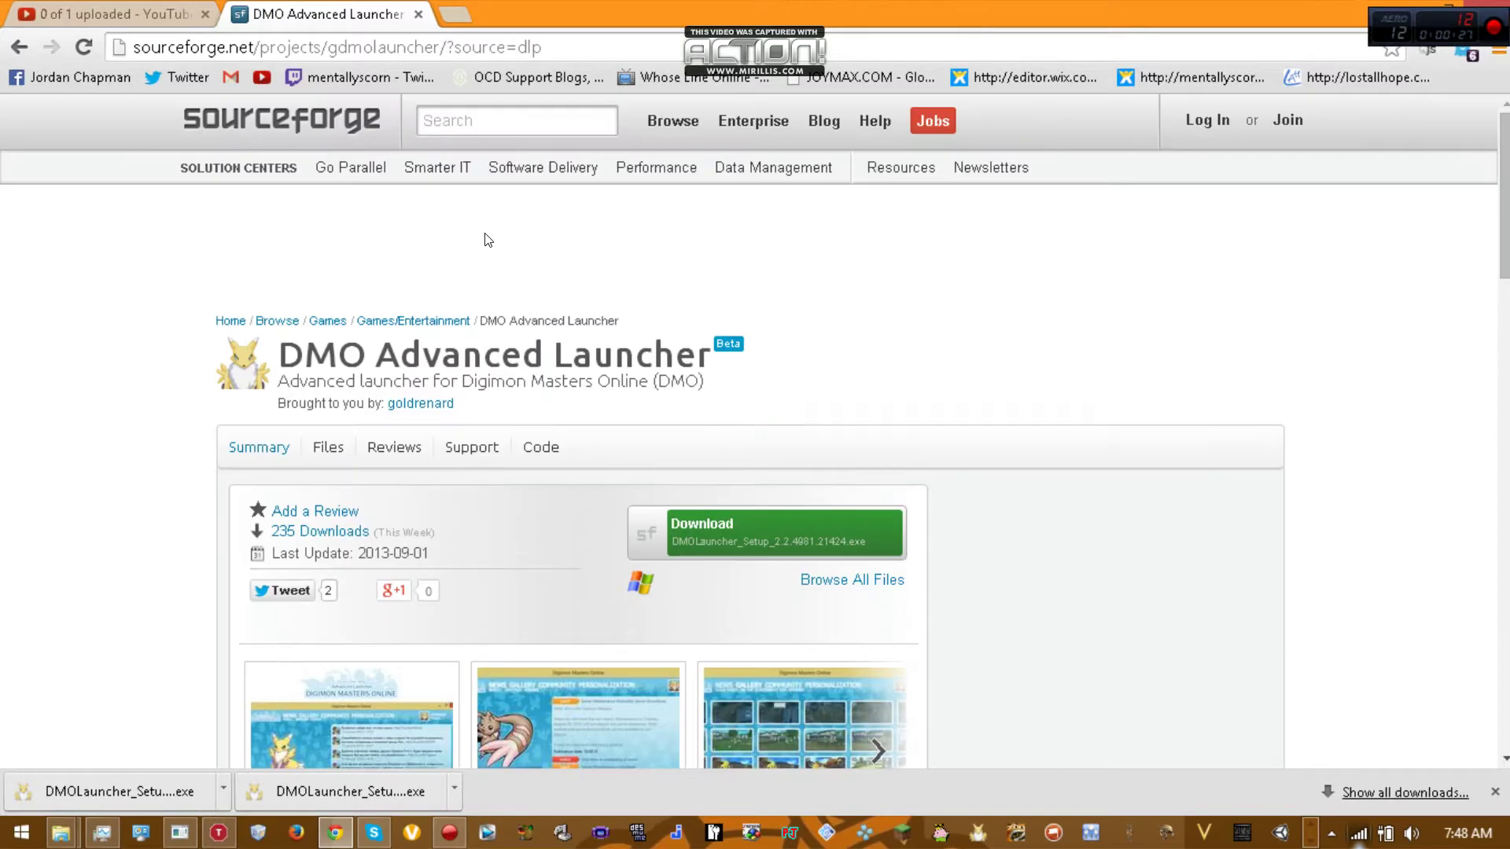
click(784, 527)
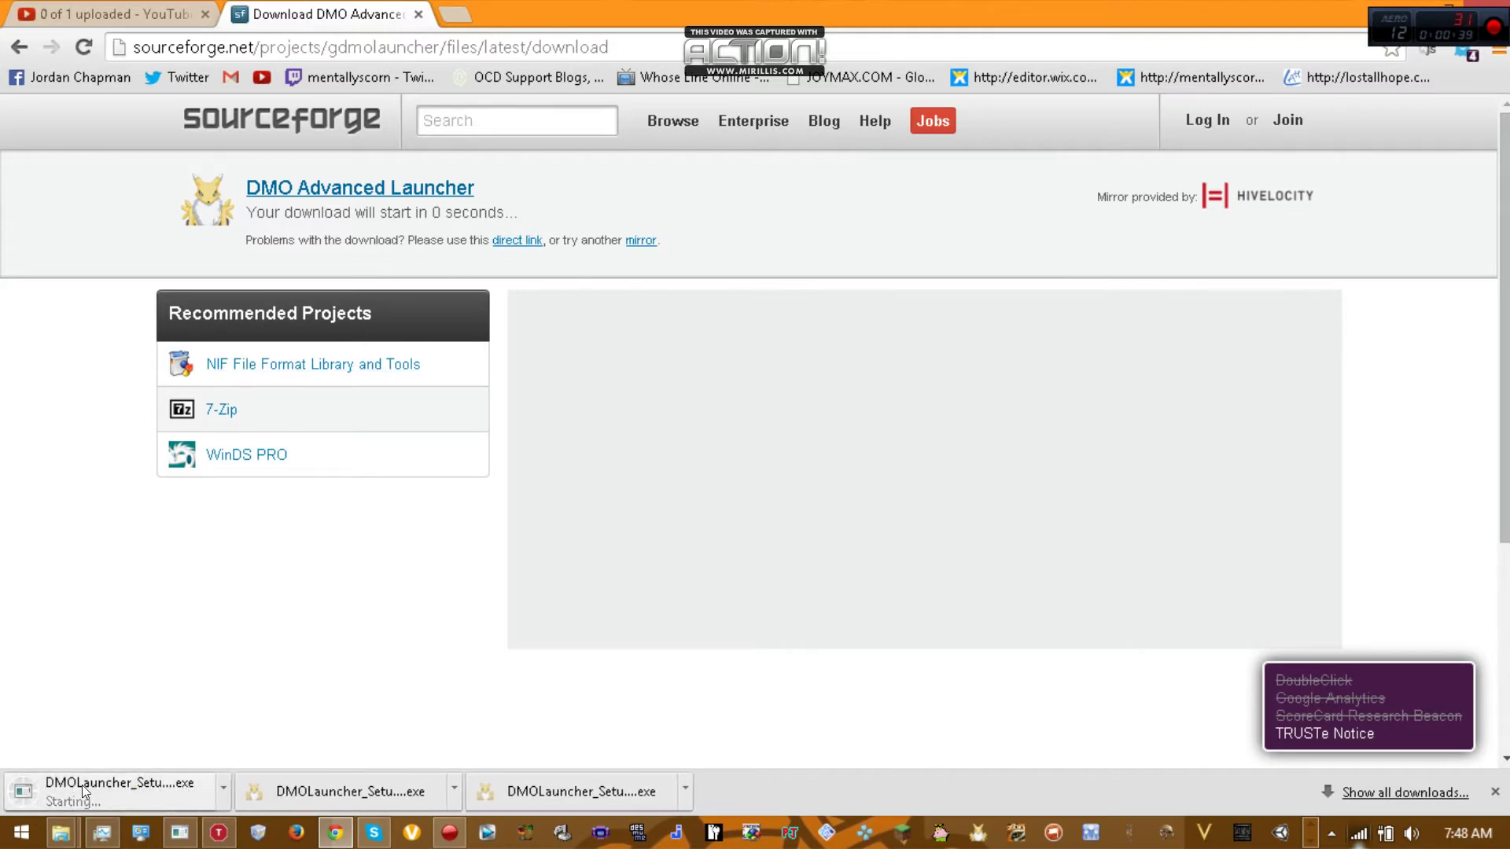
click(521, 794)
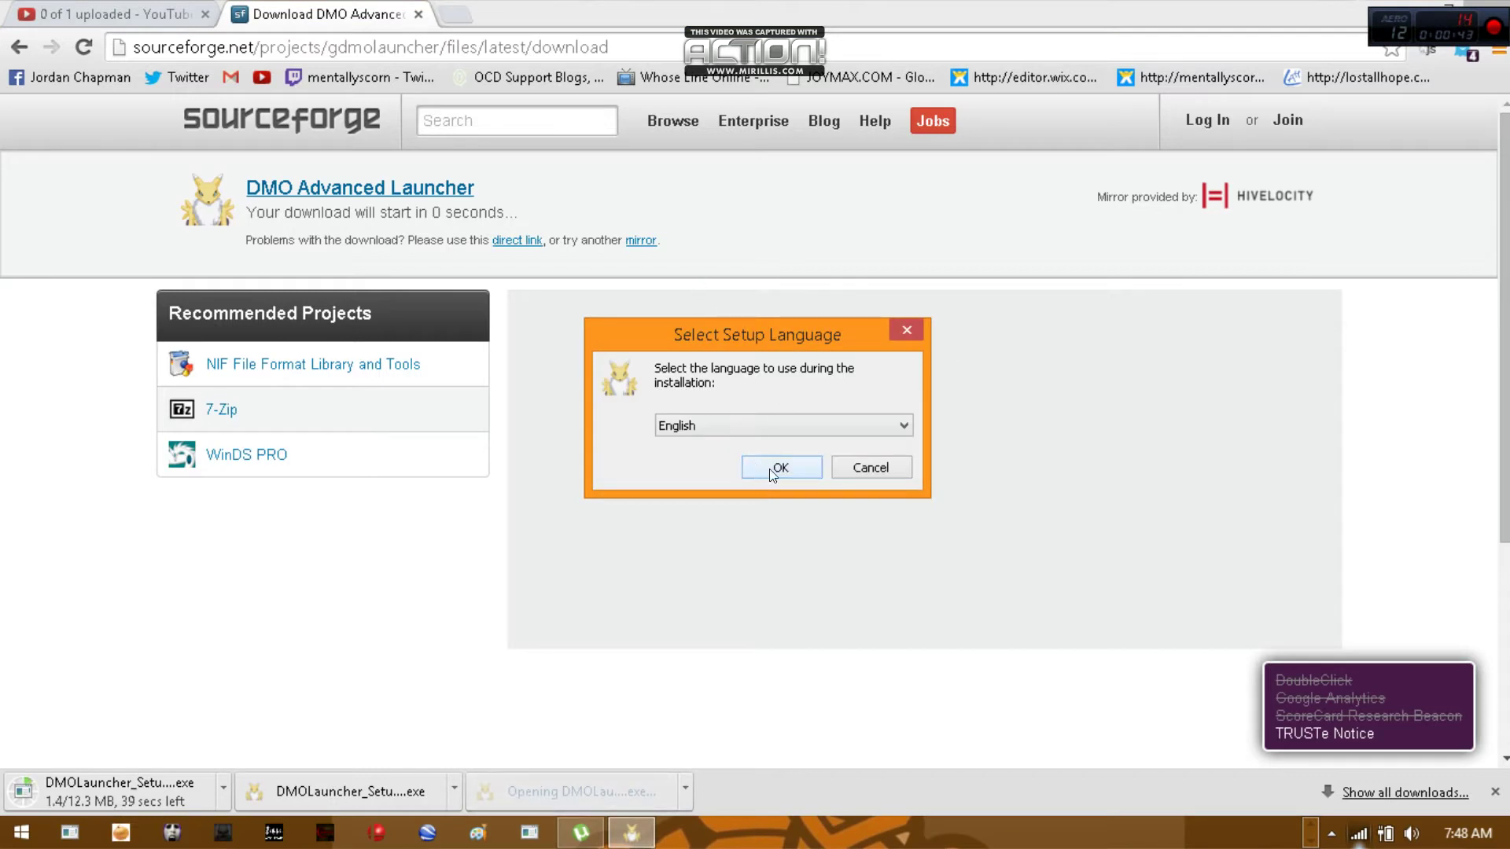
click(875, 469)
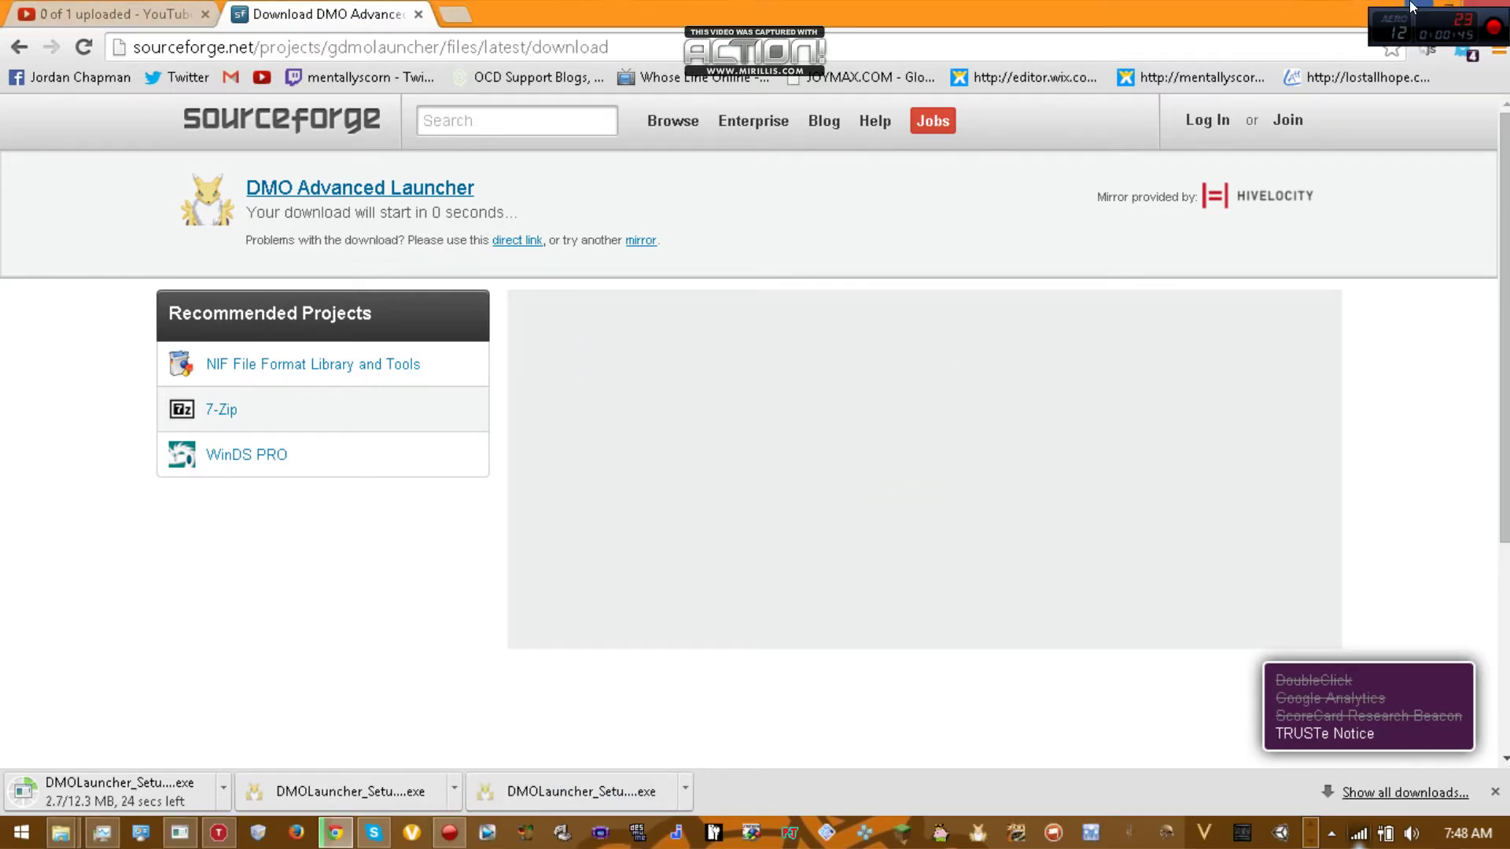
Clear the browser off the desktop and open the installed Digimon Masters Online launcher
click(1411, 7)
drag(517, 138, 973, 142)
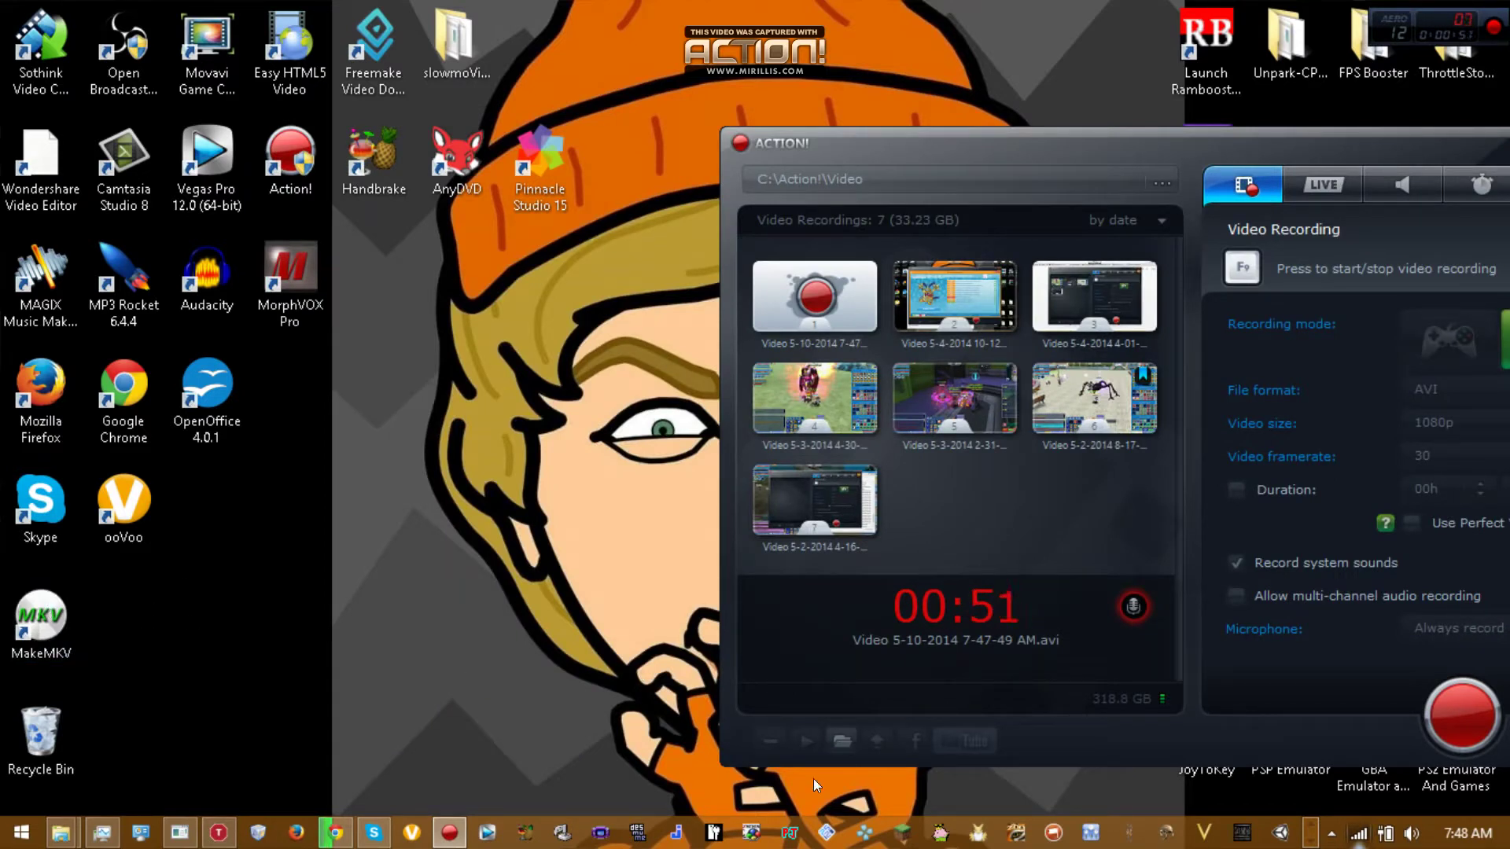
click(978, 836)
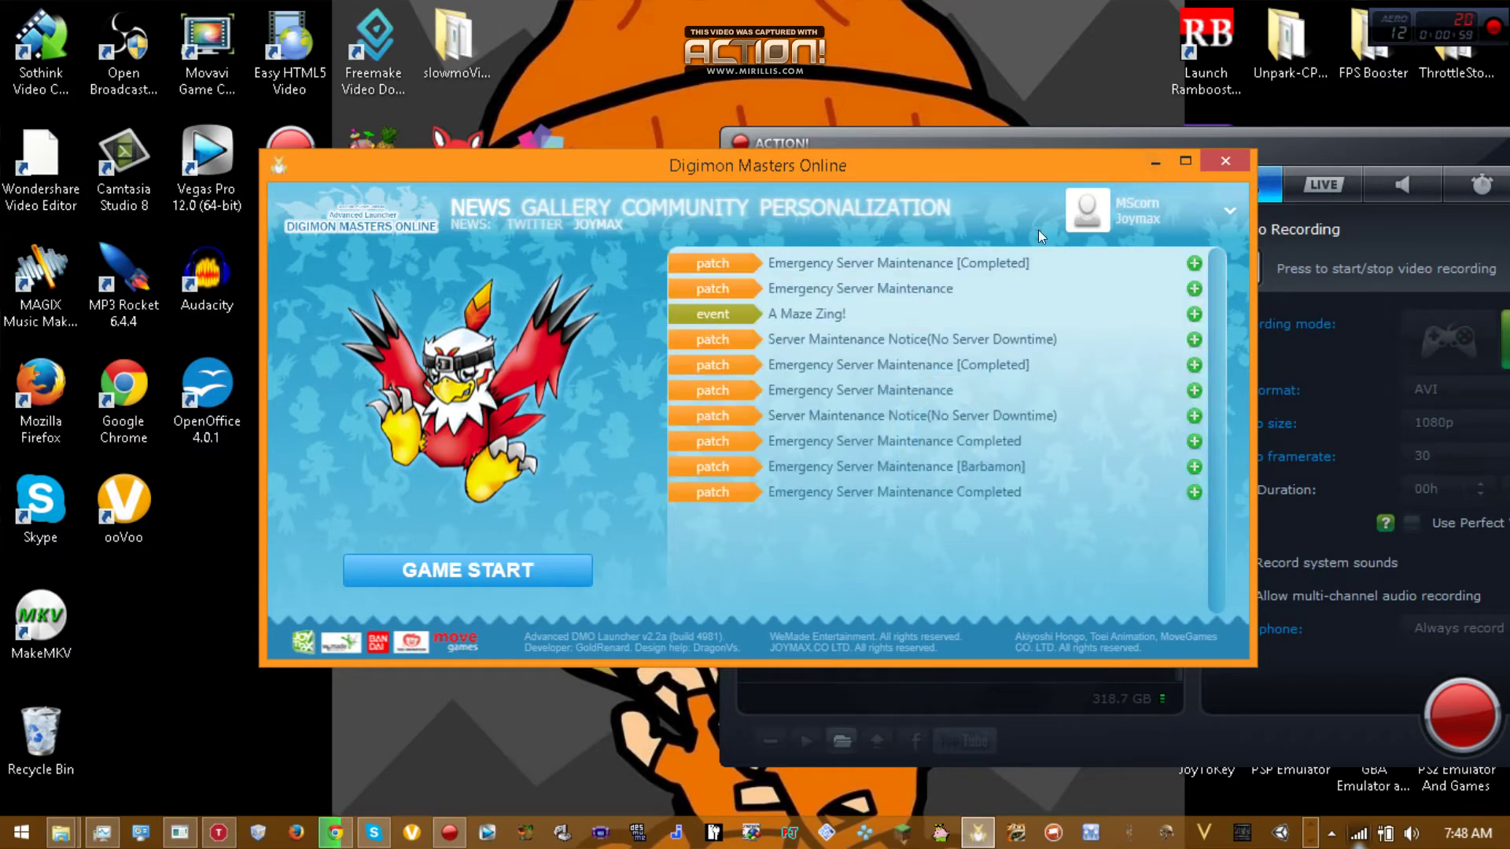
click(469, 570)
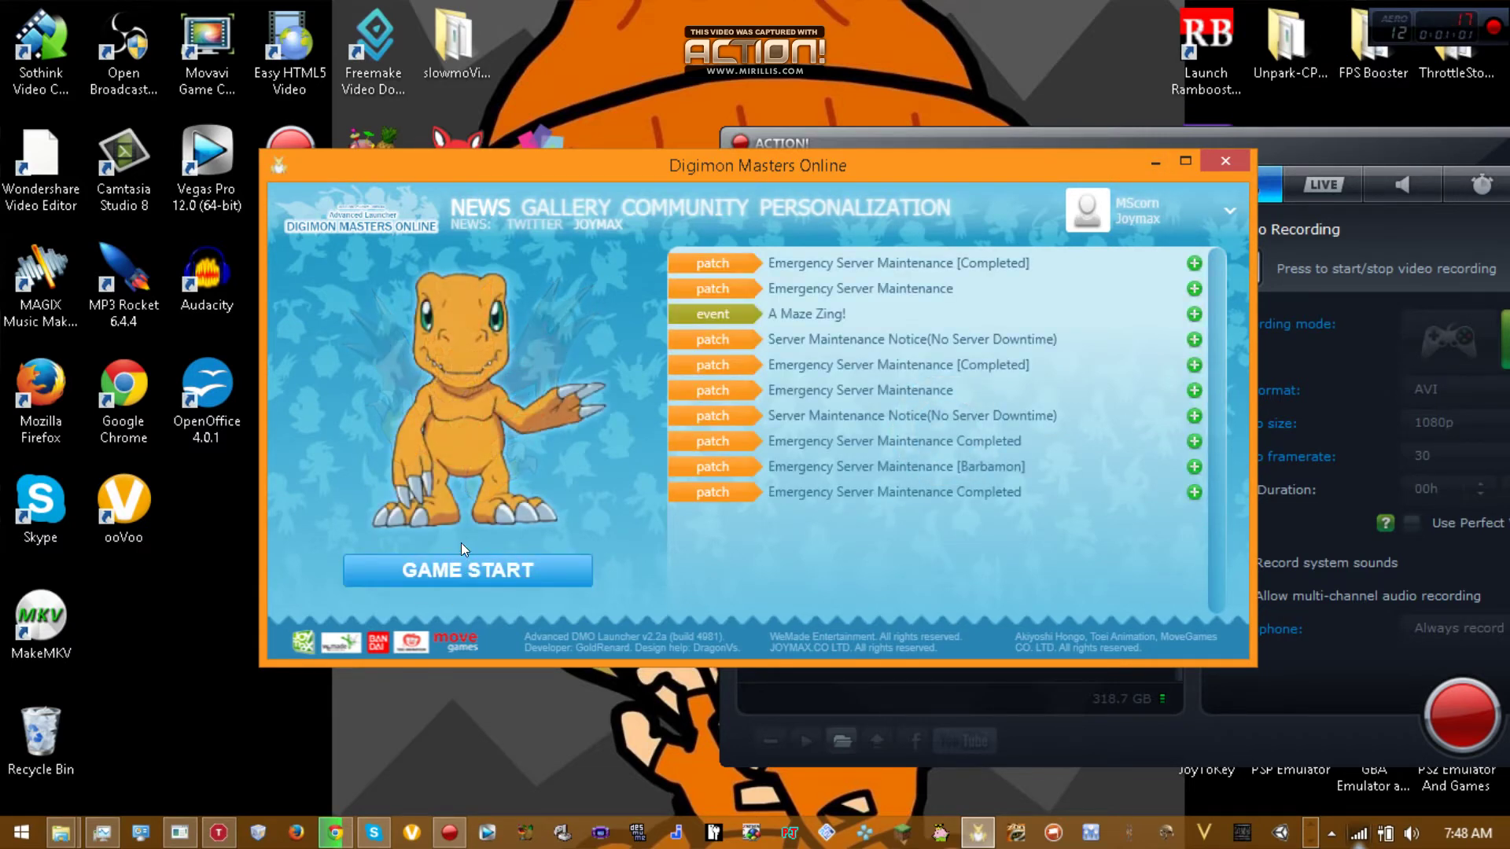
Open the launcher's settings for the current profile
click(1230, 211)
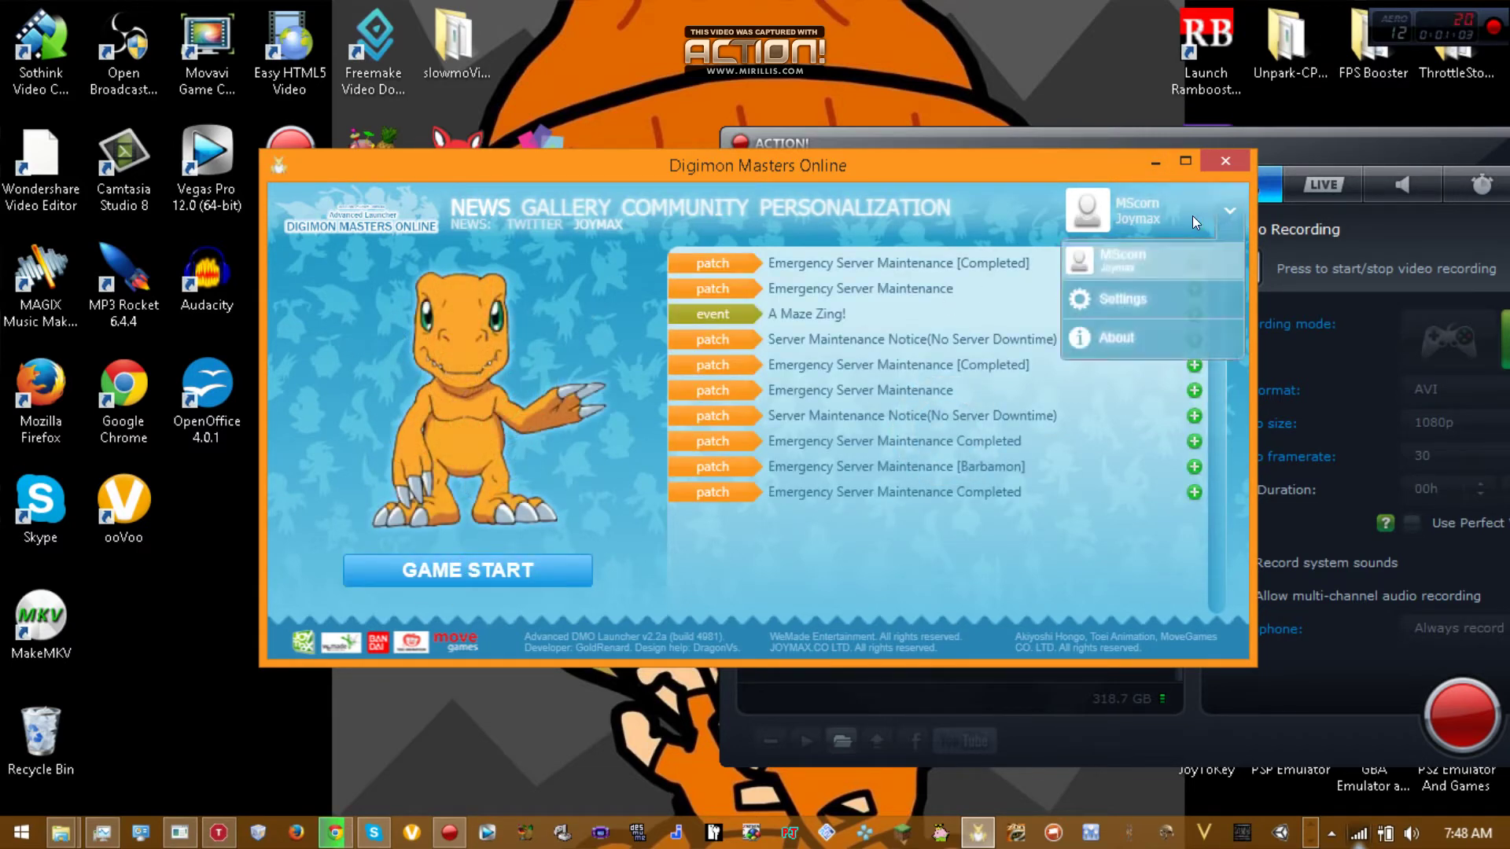
click(1230, 210)
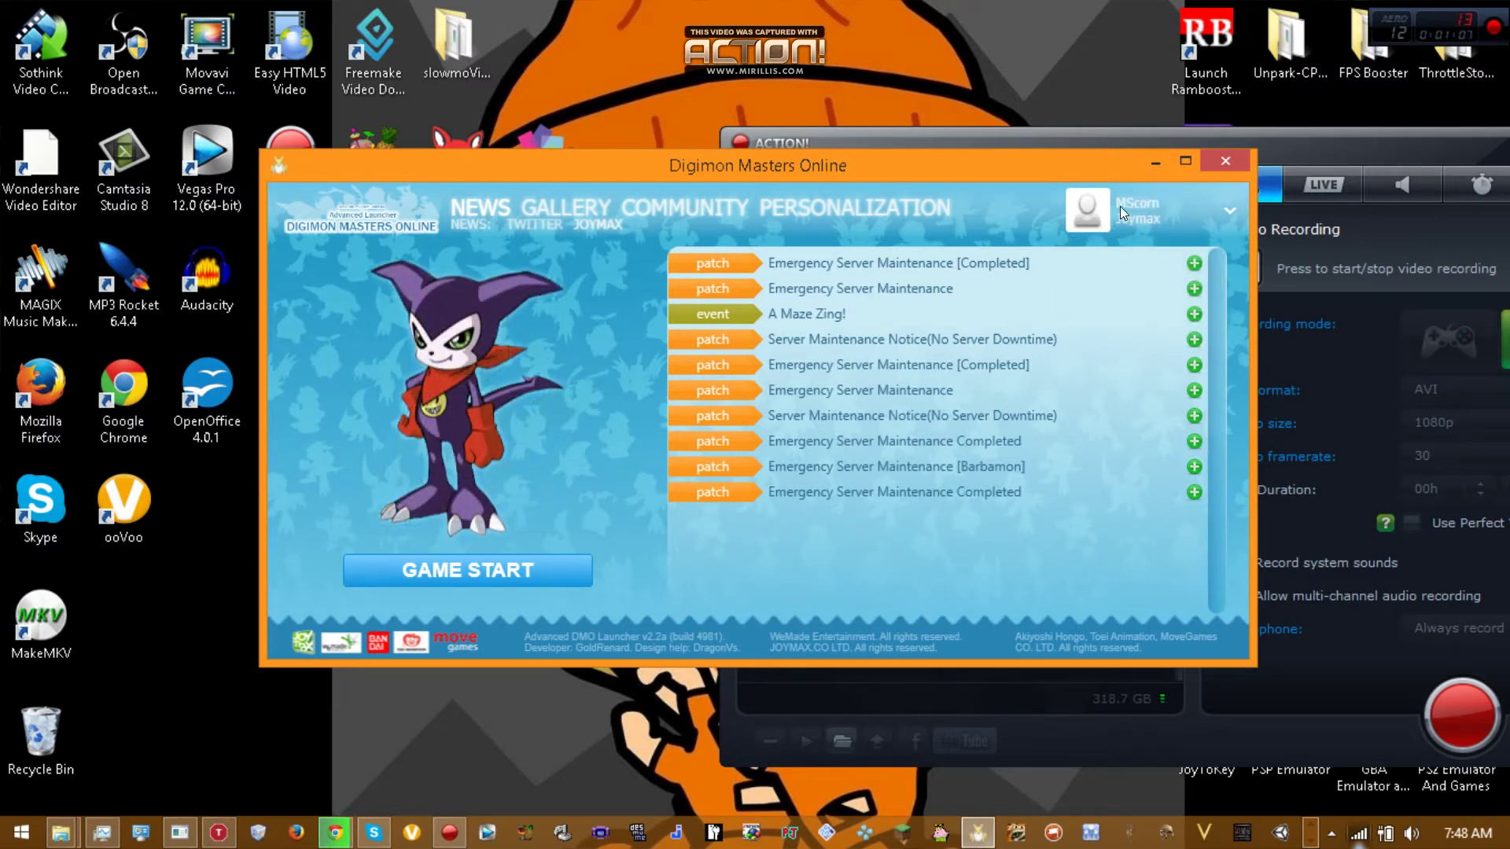
click(1193, 206)
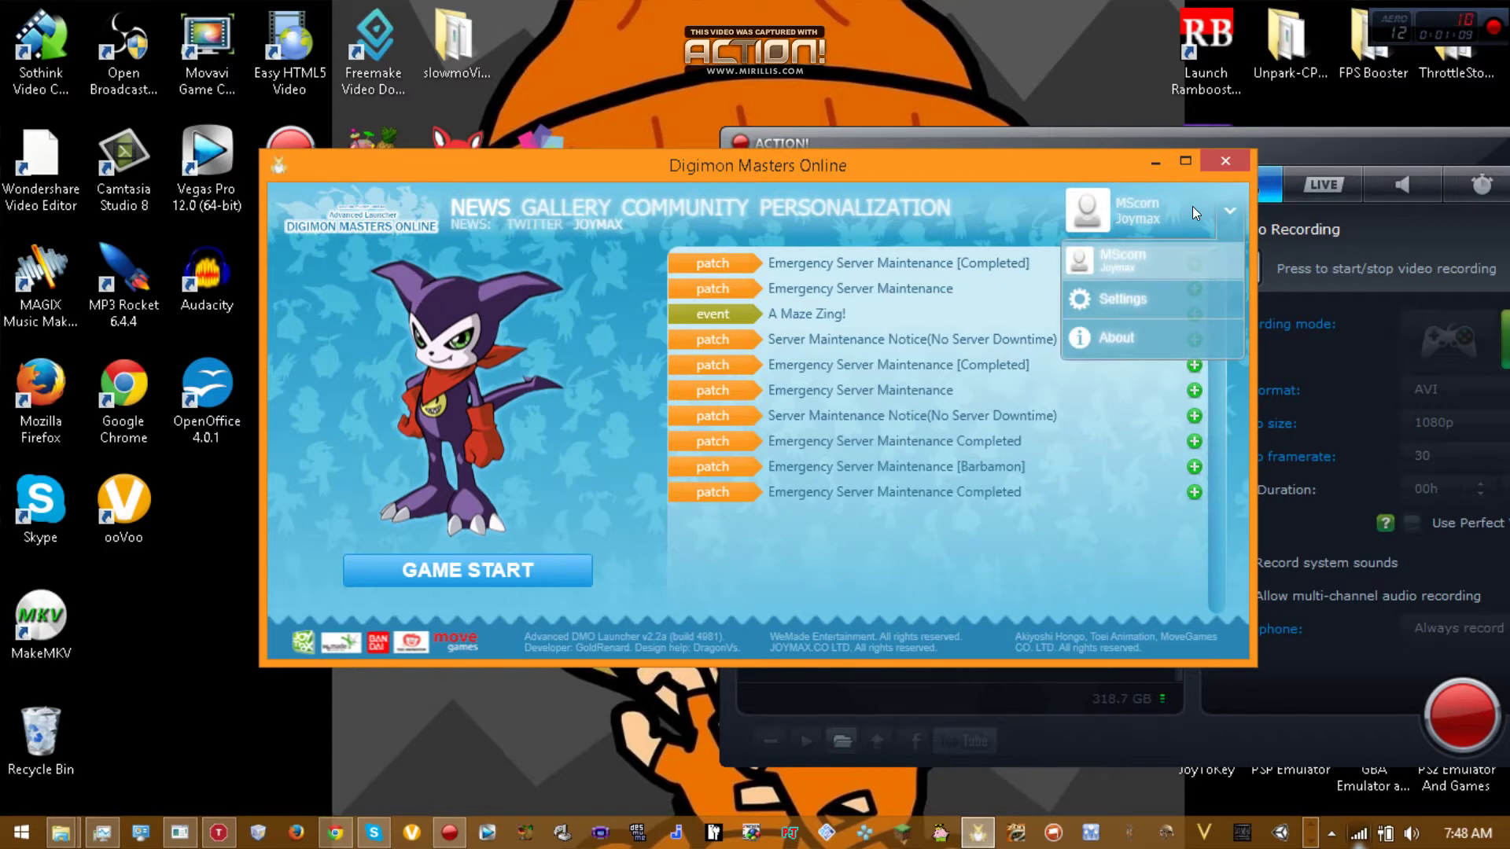
click(1143, 305)
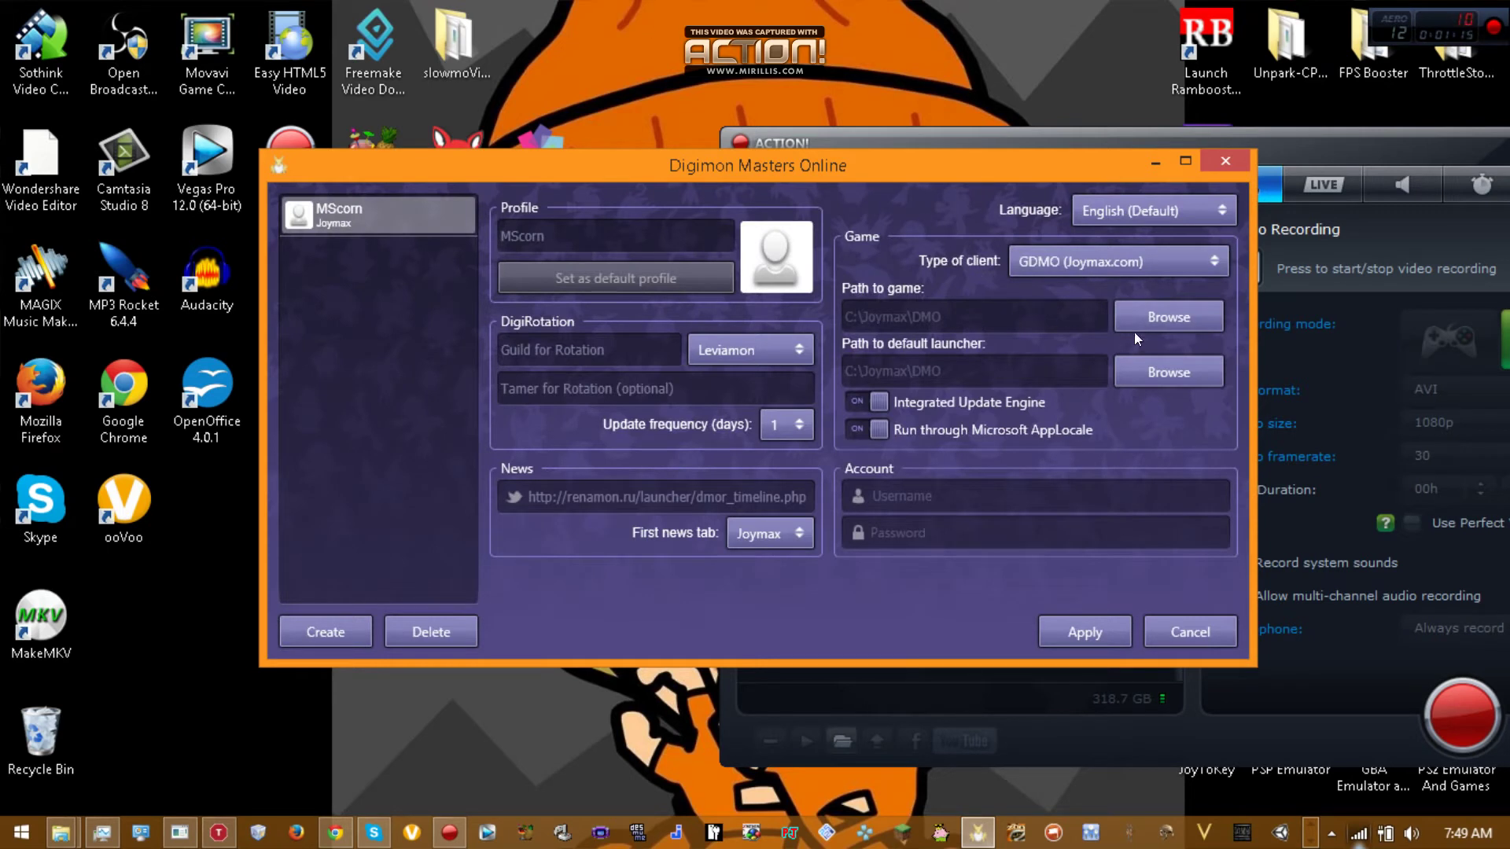
Set the path to the game to the folder C:\Joymax\DMO and apply the launcher settings
click(1145, 316)
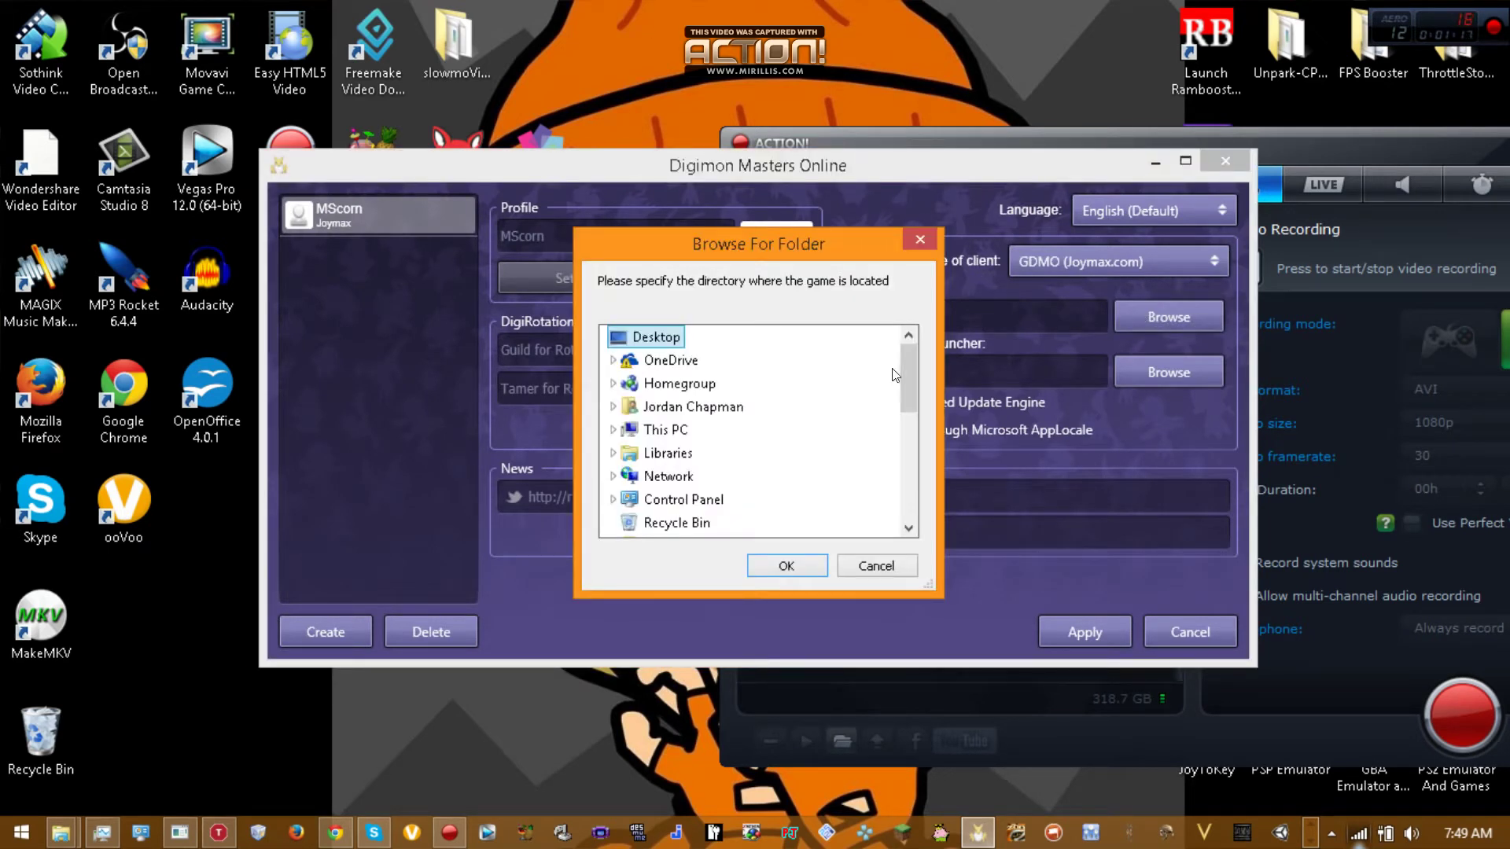
drag(911, 368, 903, 427)
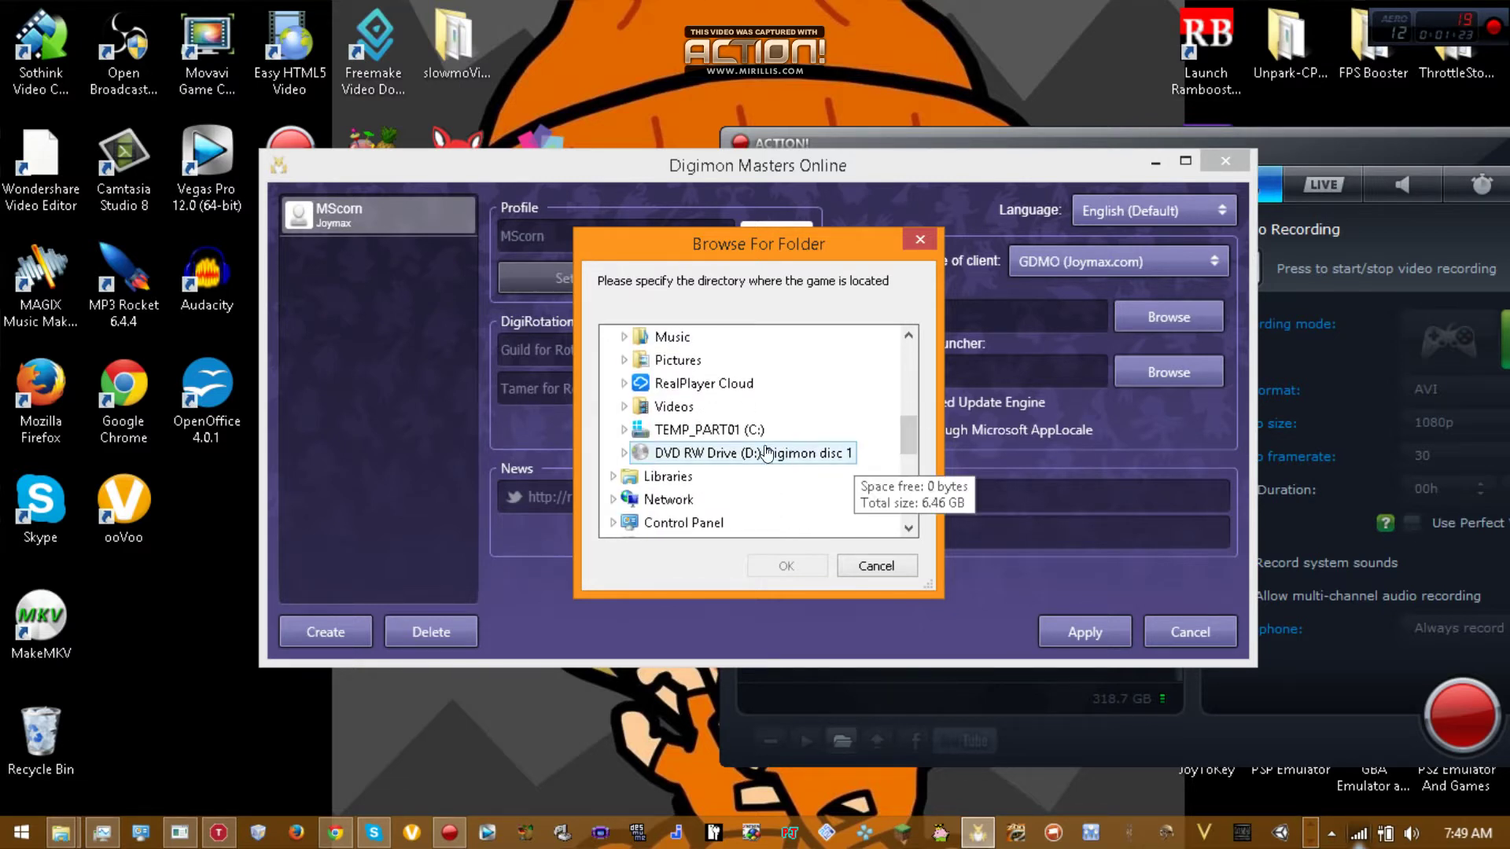
click(731, 429)
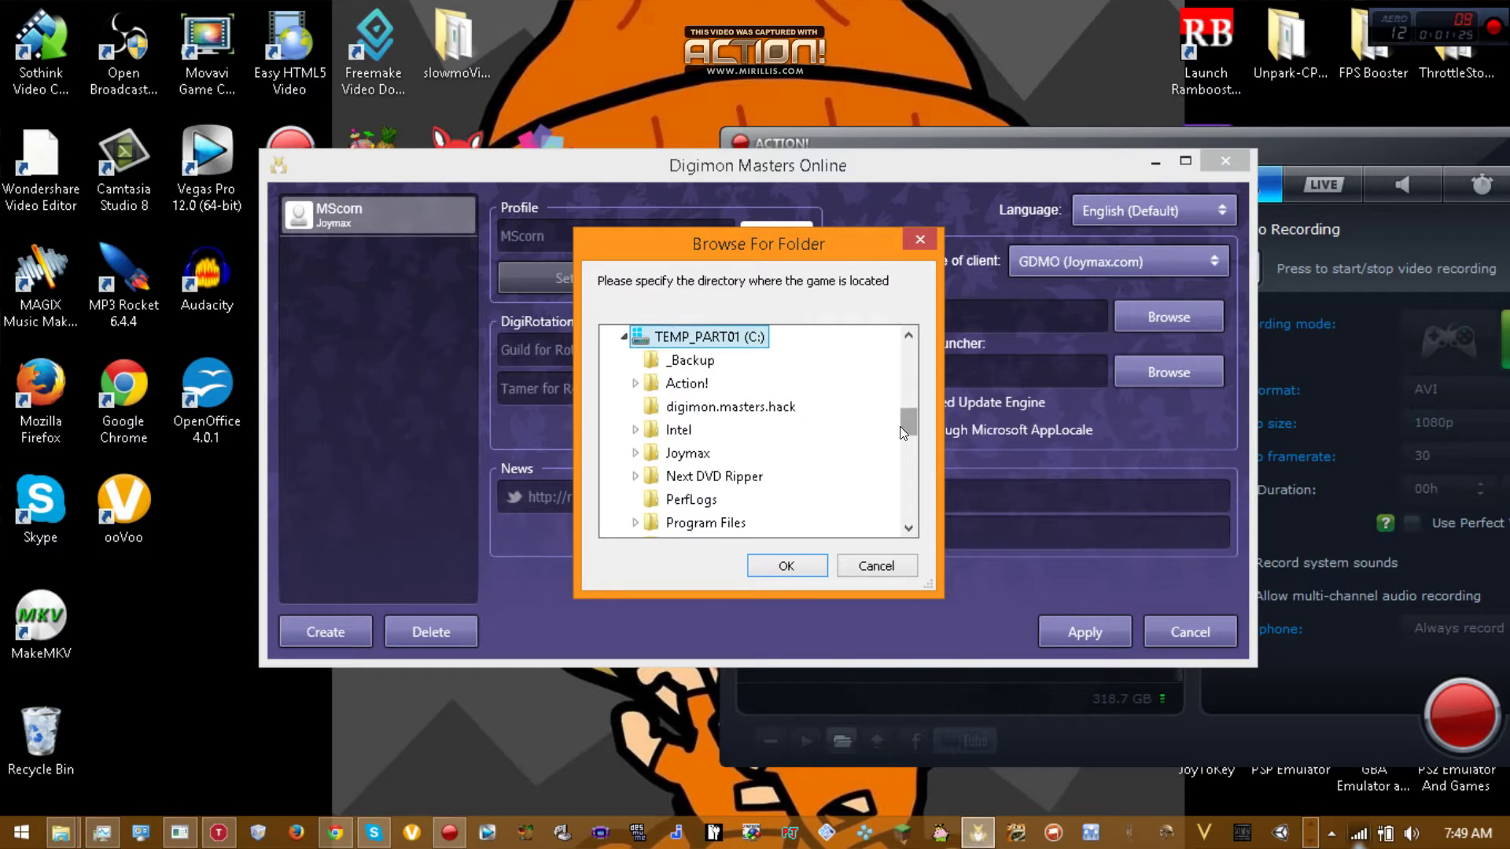
drag(903, 433, 903, 438)
click(686, 431)
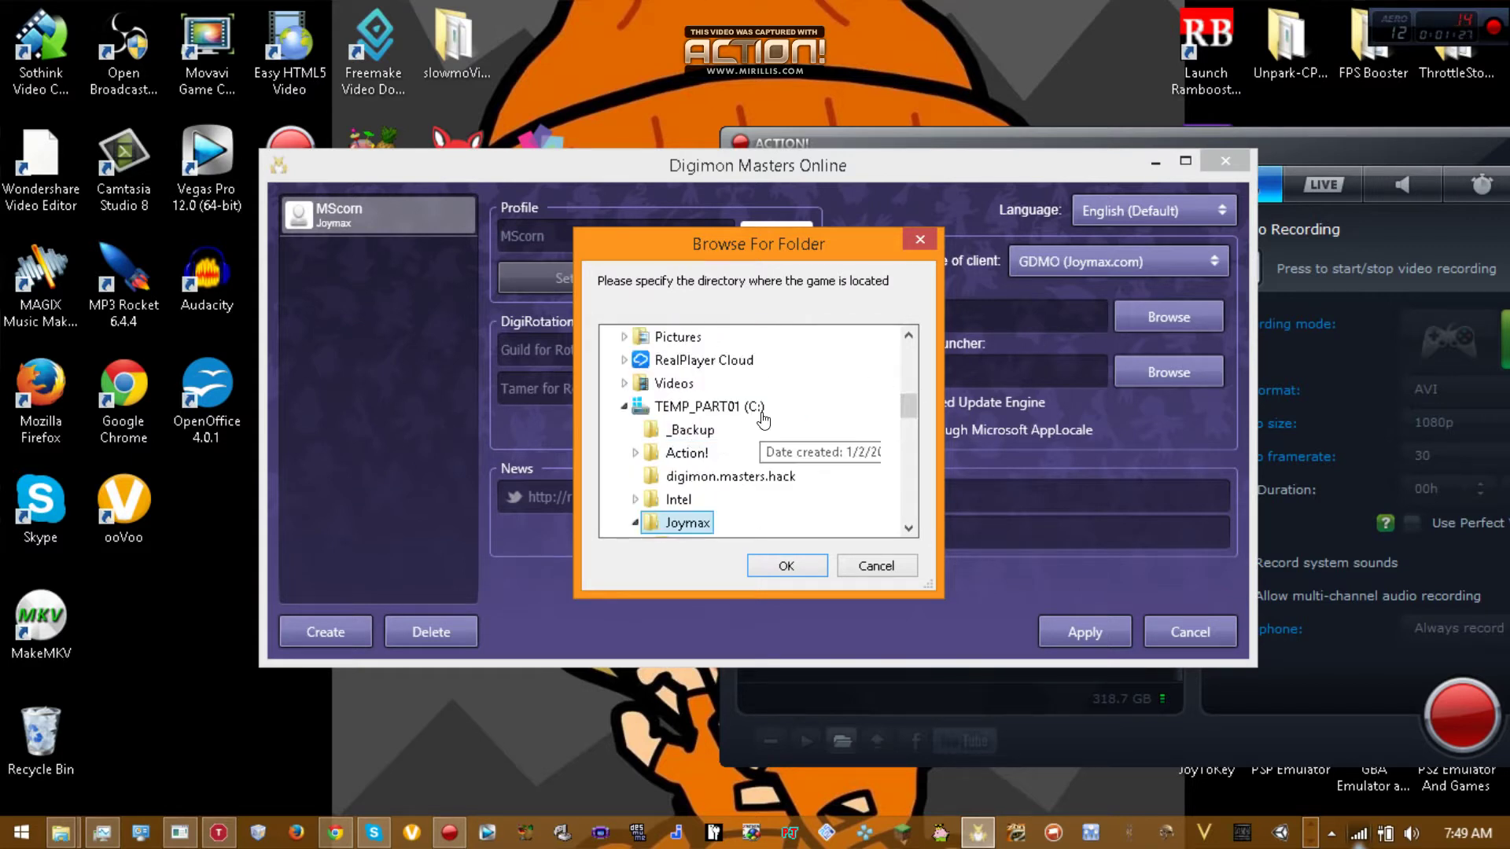
click(692, 406)
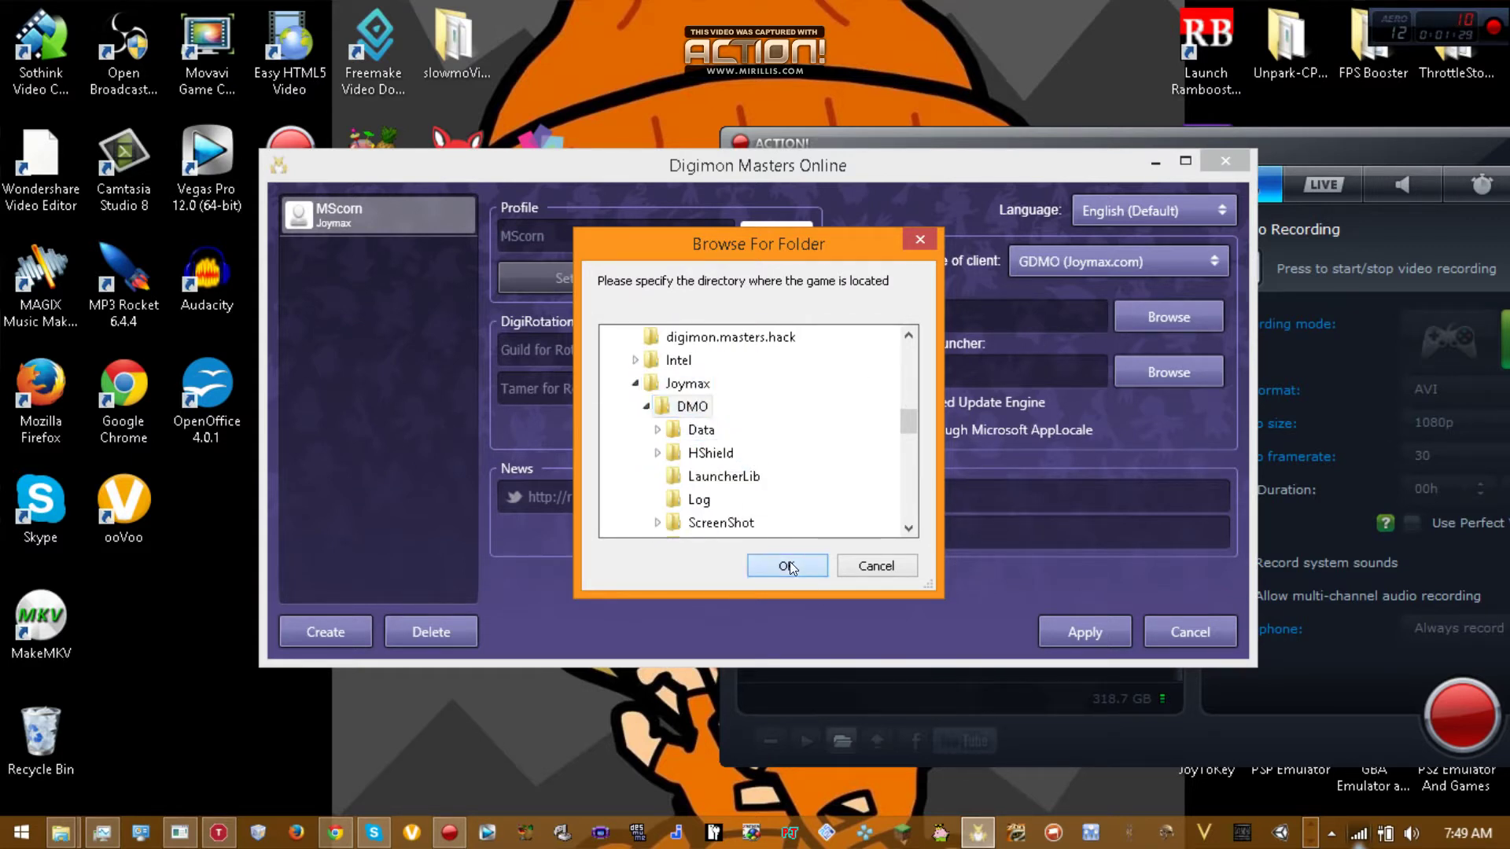
click(788, 566)
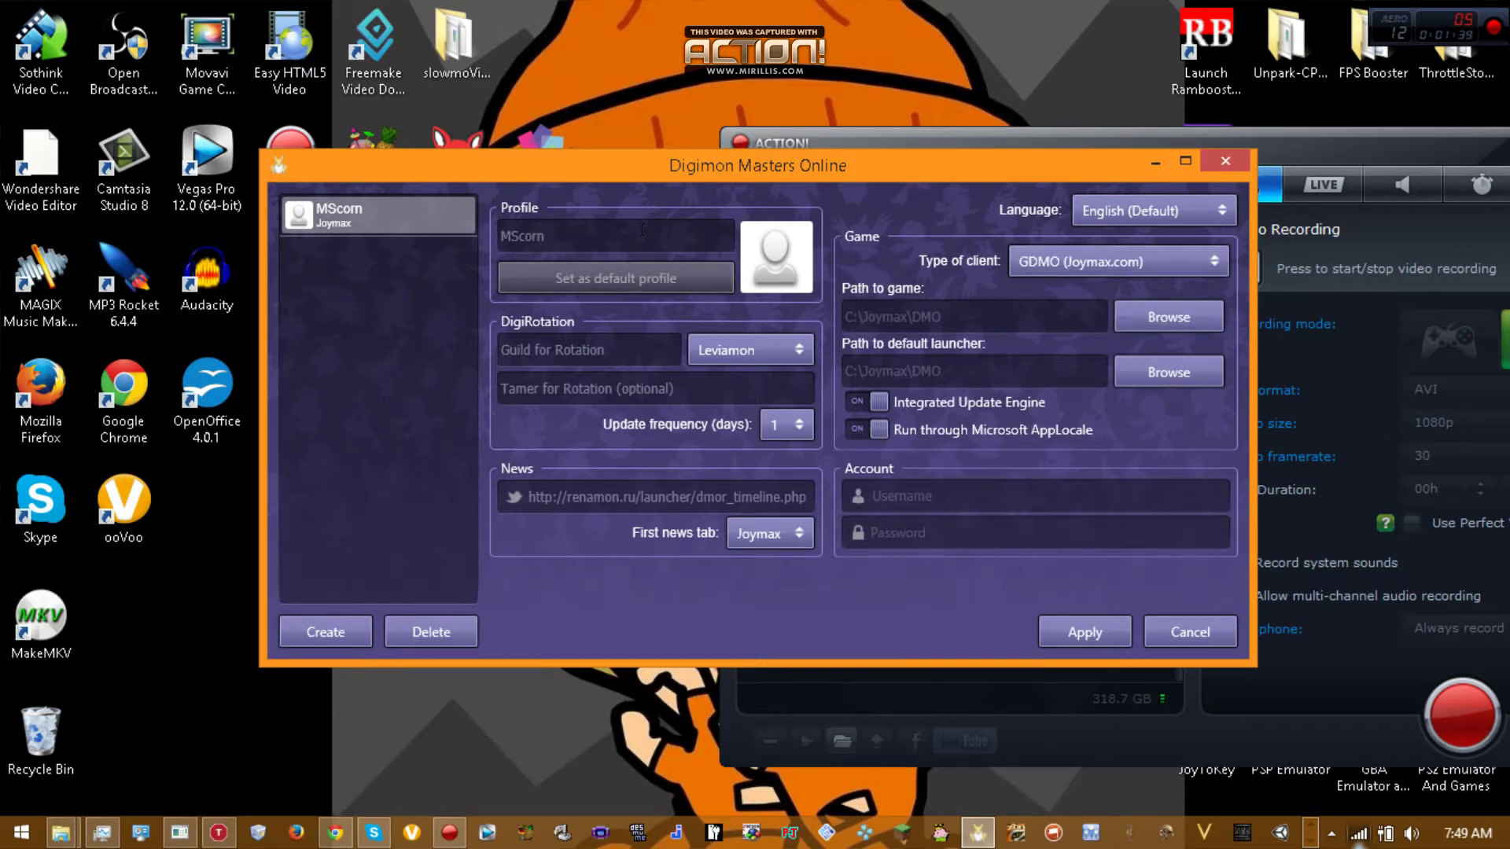
click(1110, 632)
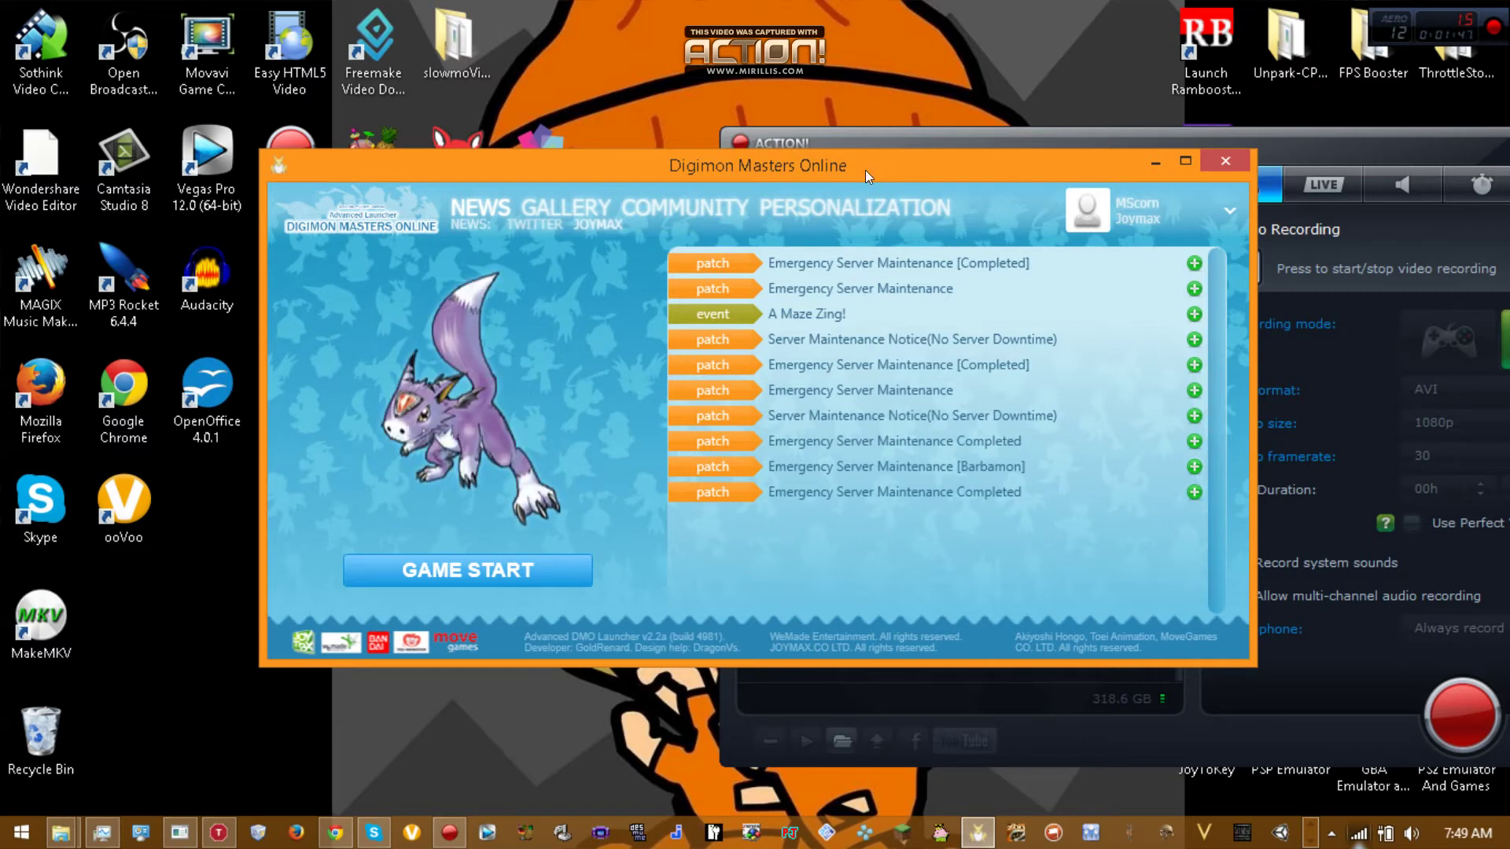
Open the launcher's Personalization section and display the current Login Background image
drag(865, 169, 803, 137)
click(826, 174)
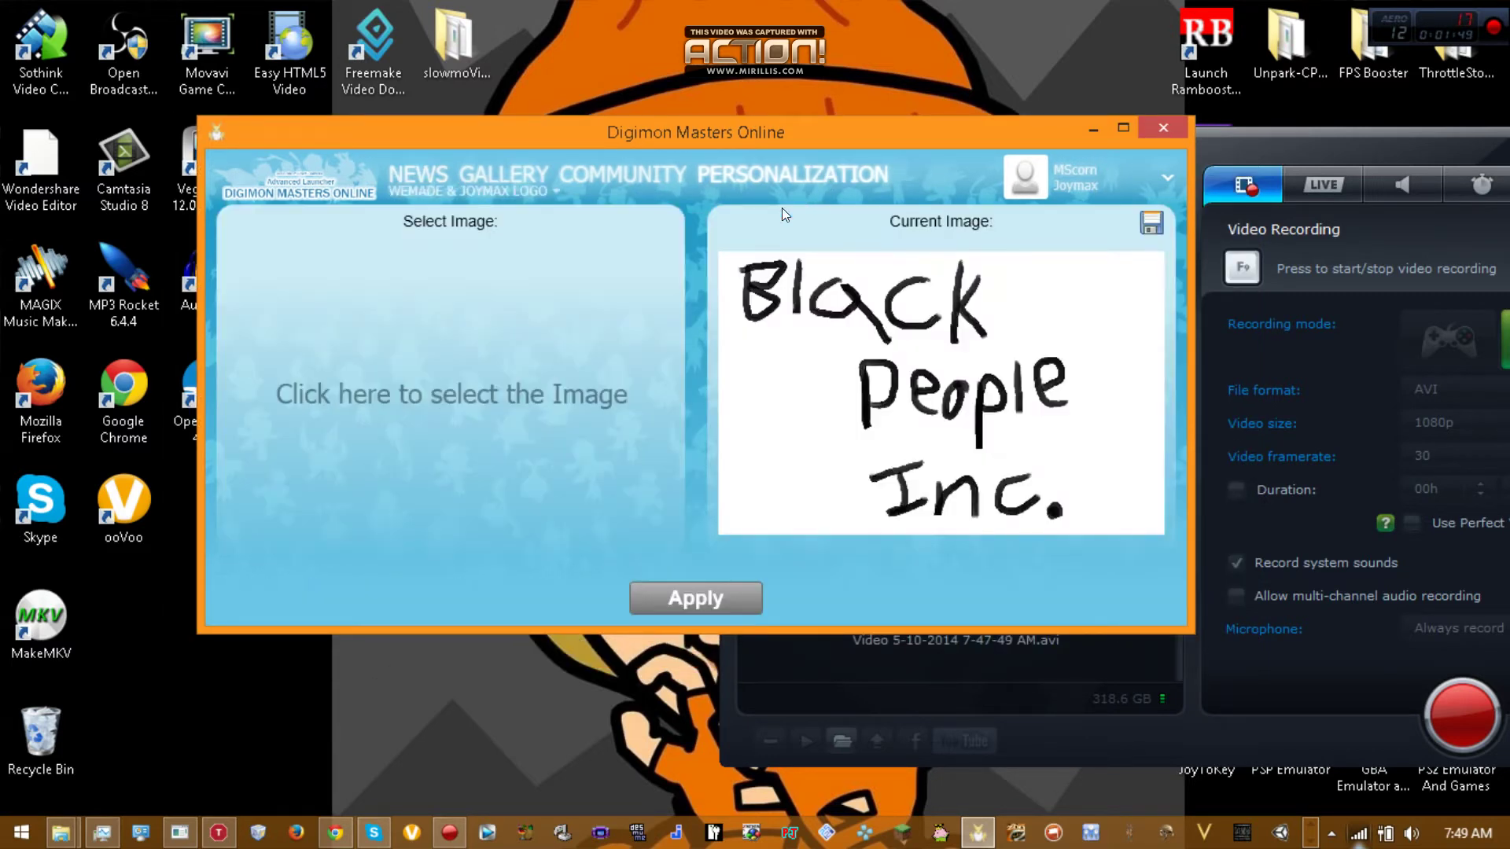
click(519, 193)
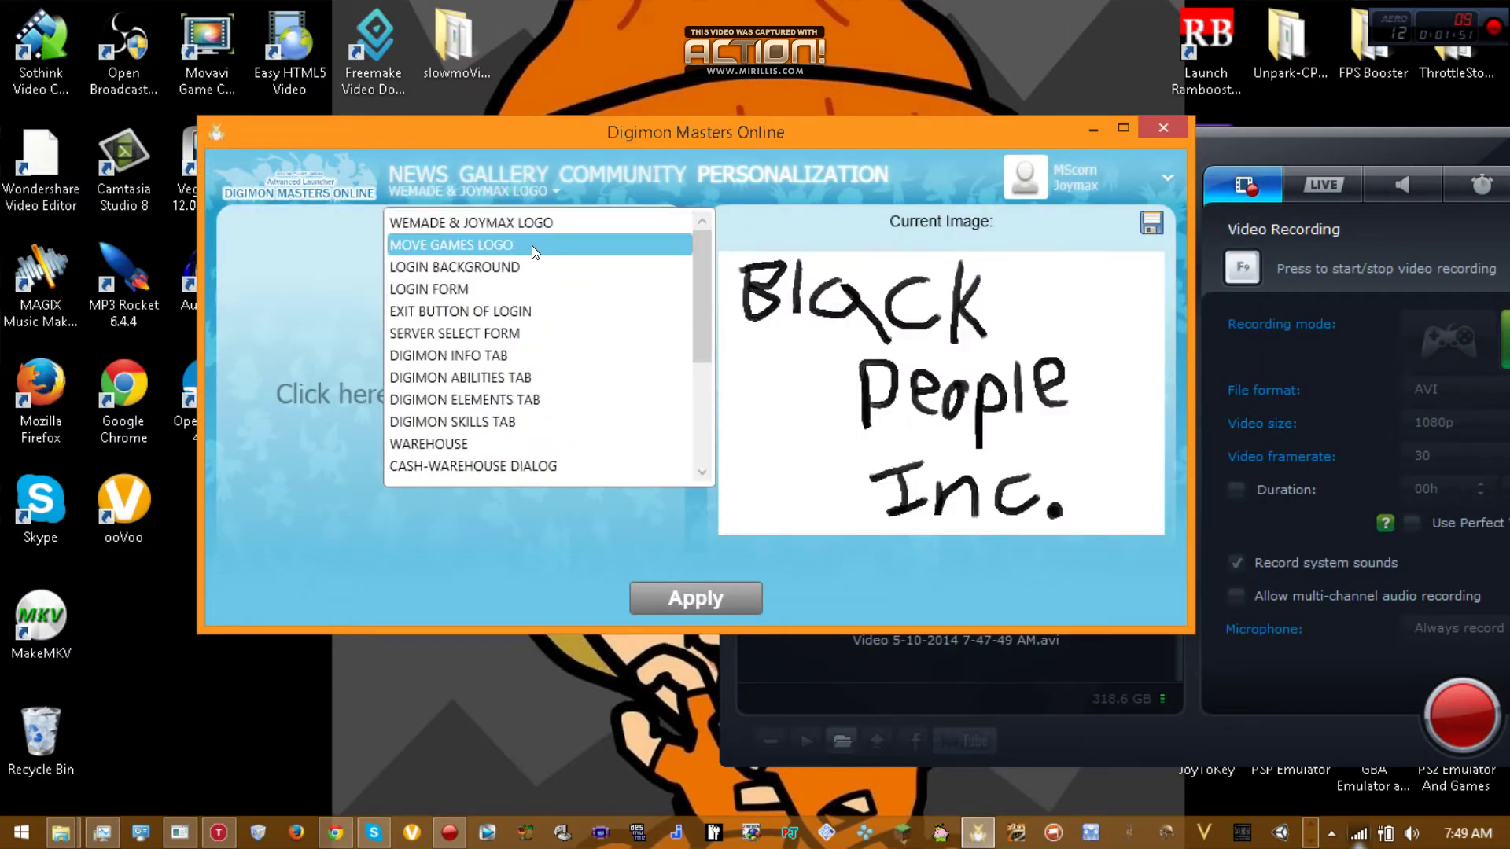
click(534, 268)
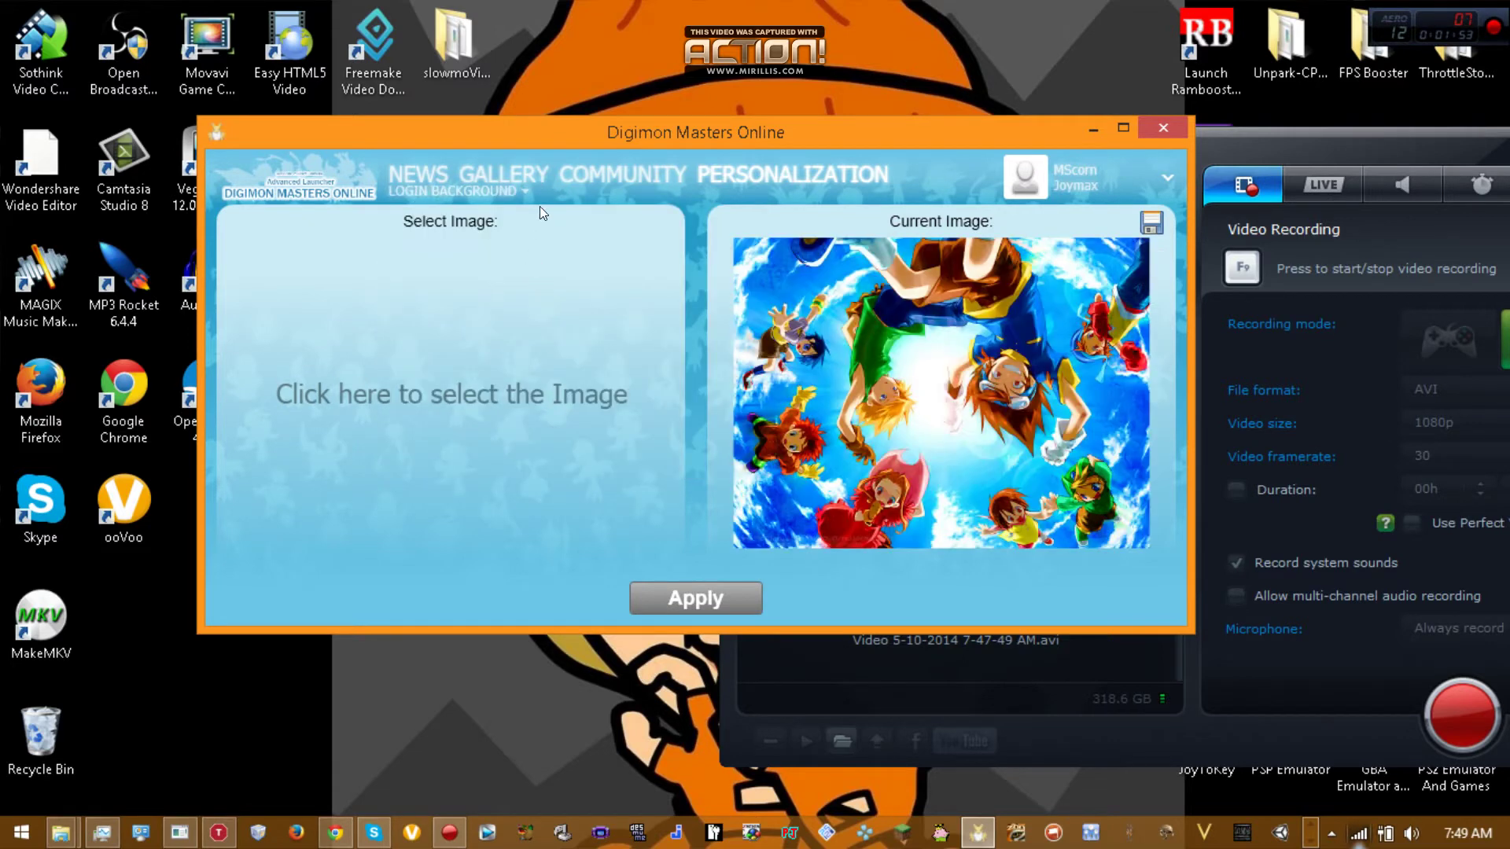
View the current images for the Digimon Elements Tab and Quests Description interface elements
click(525, 192)
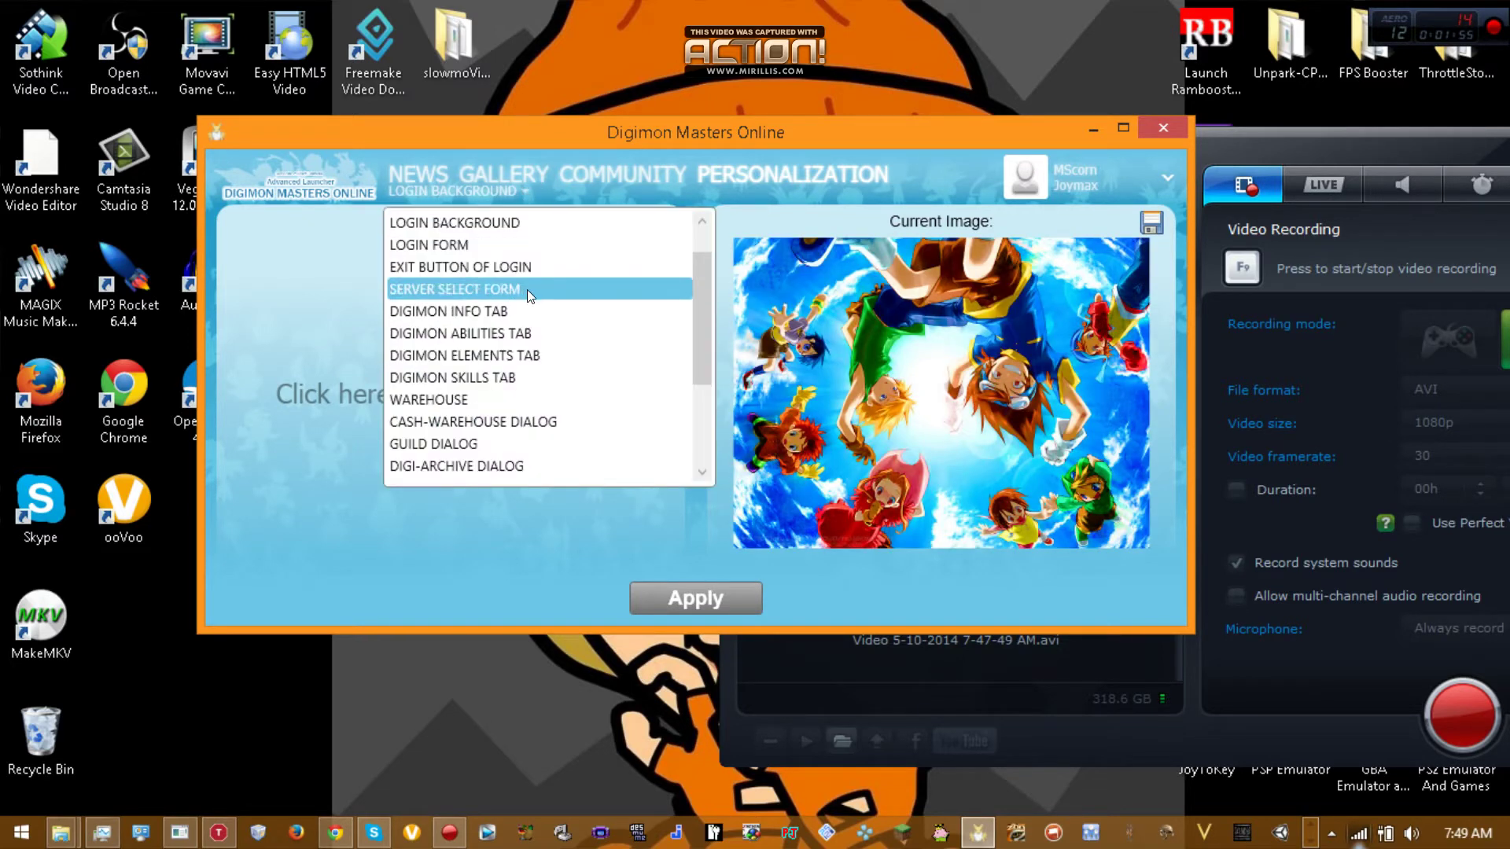
click(529, 358)
click(501, 190)
scroll(508, 394, down, 2)
click(508, 398)
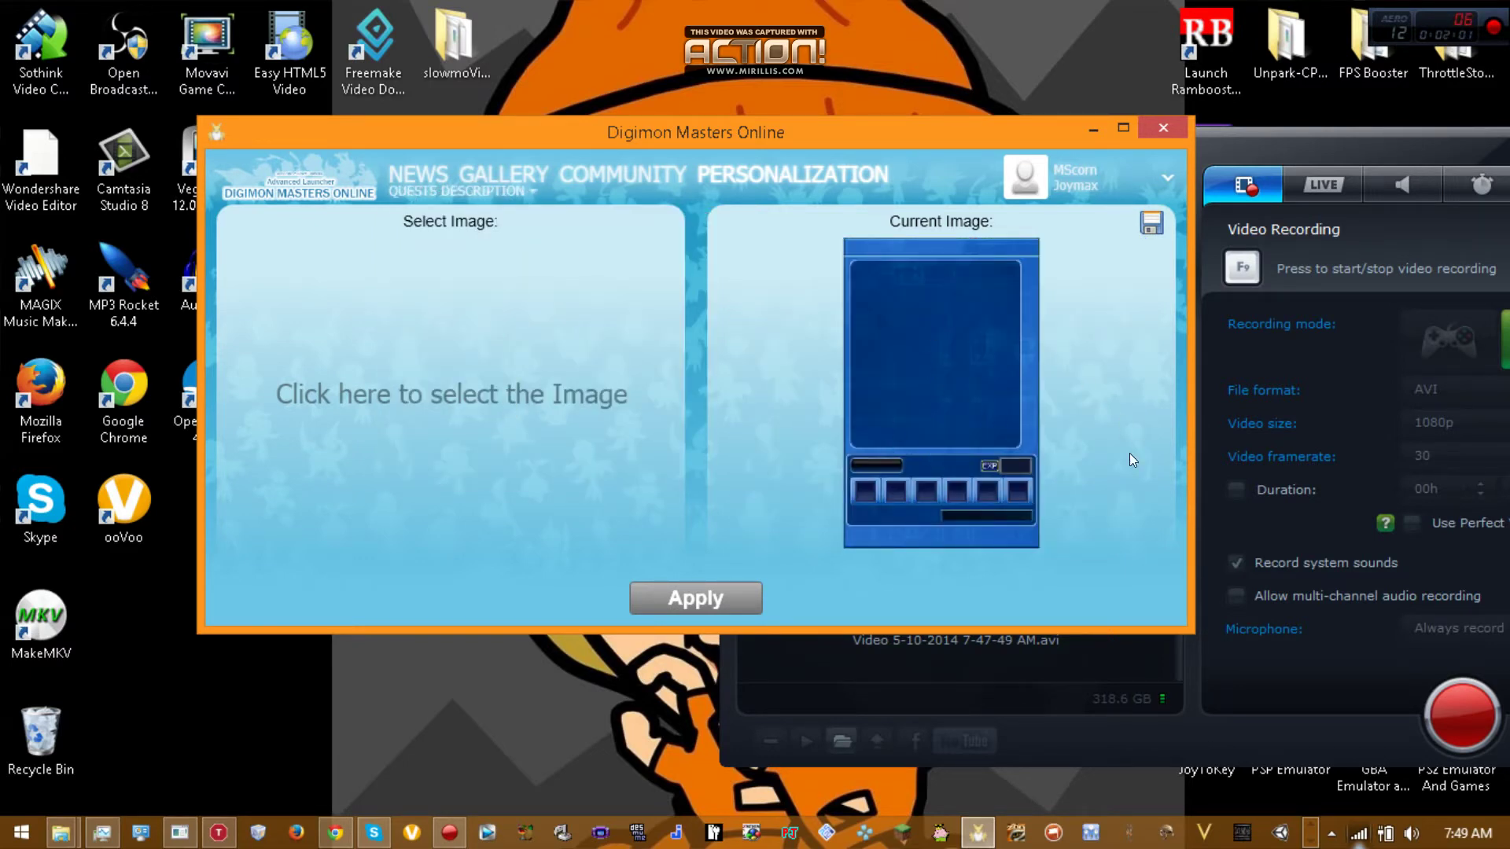
Look at the screenshot gallery, and return to Personalization to view the current Move Games Logo image
click(532, 175)
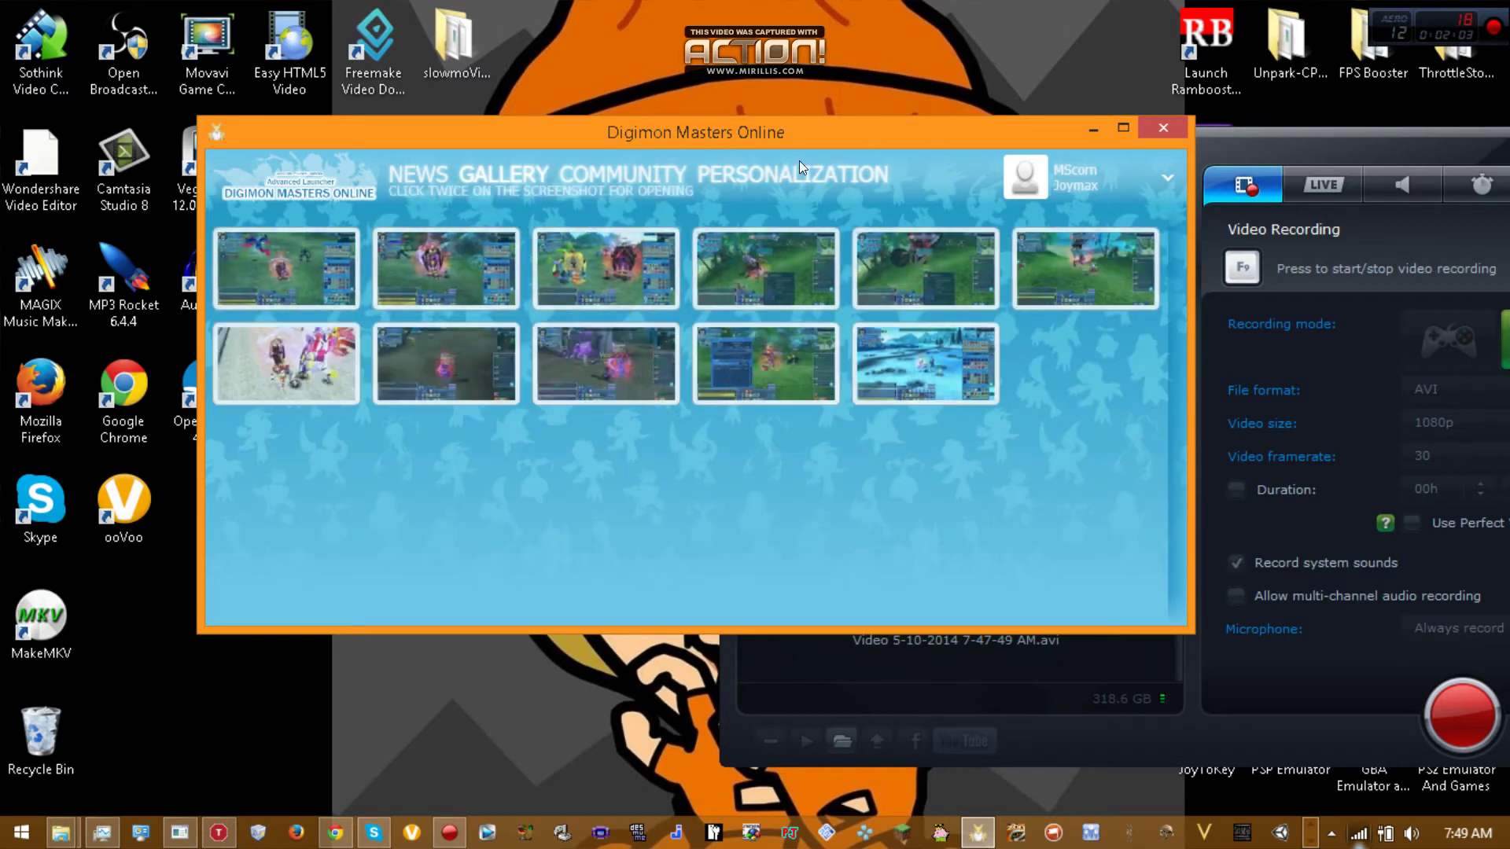
click(798, 165)
click(508, 200)
scroll(475, 280, up, 3)
click(492, 245)
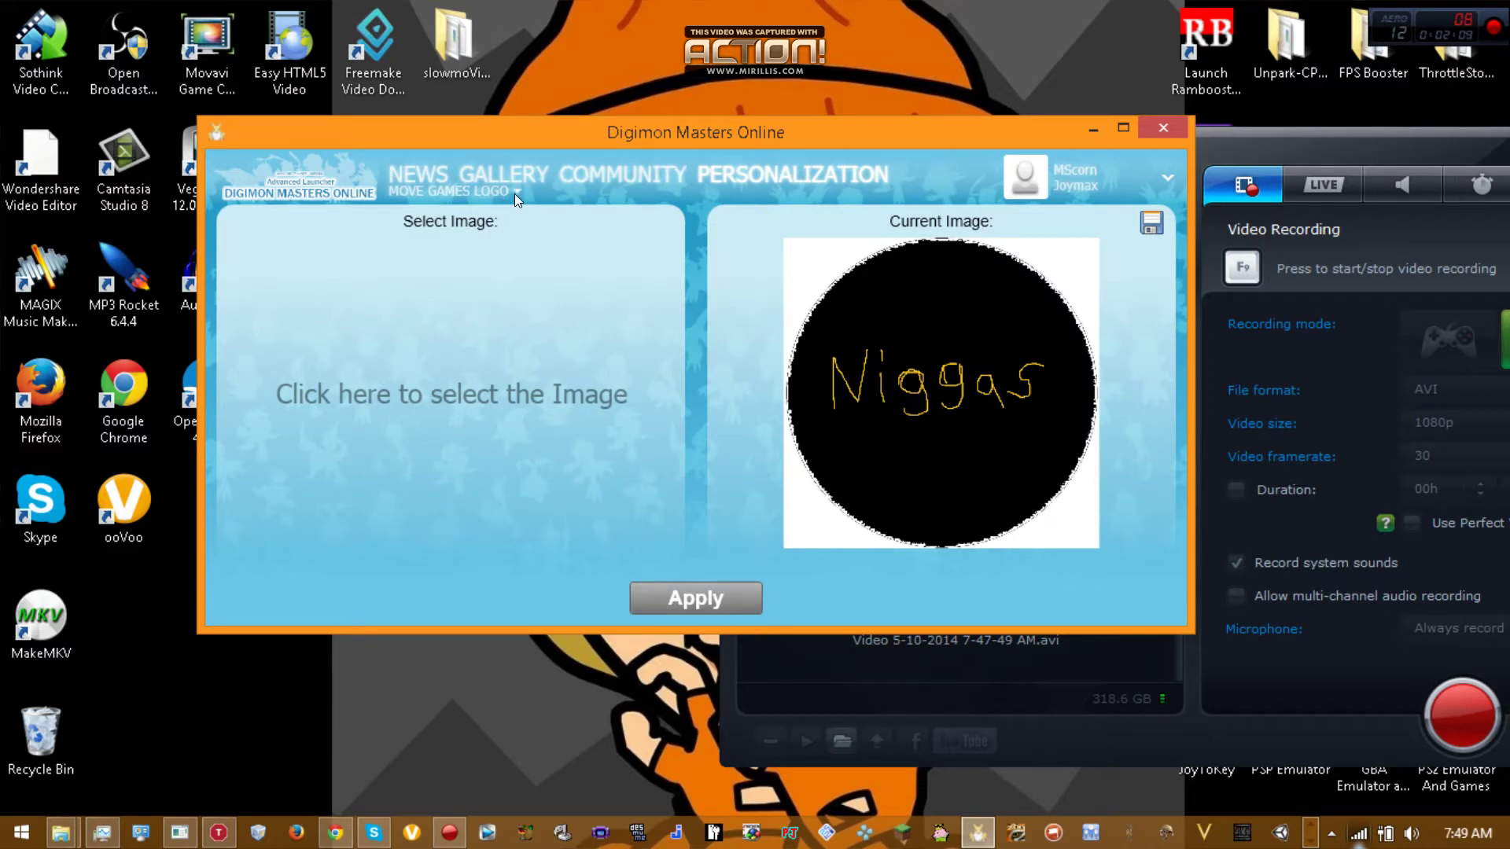
View the Login Form image and select Login Background as the element to personalize
click(514, 194)
click(517, 259)
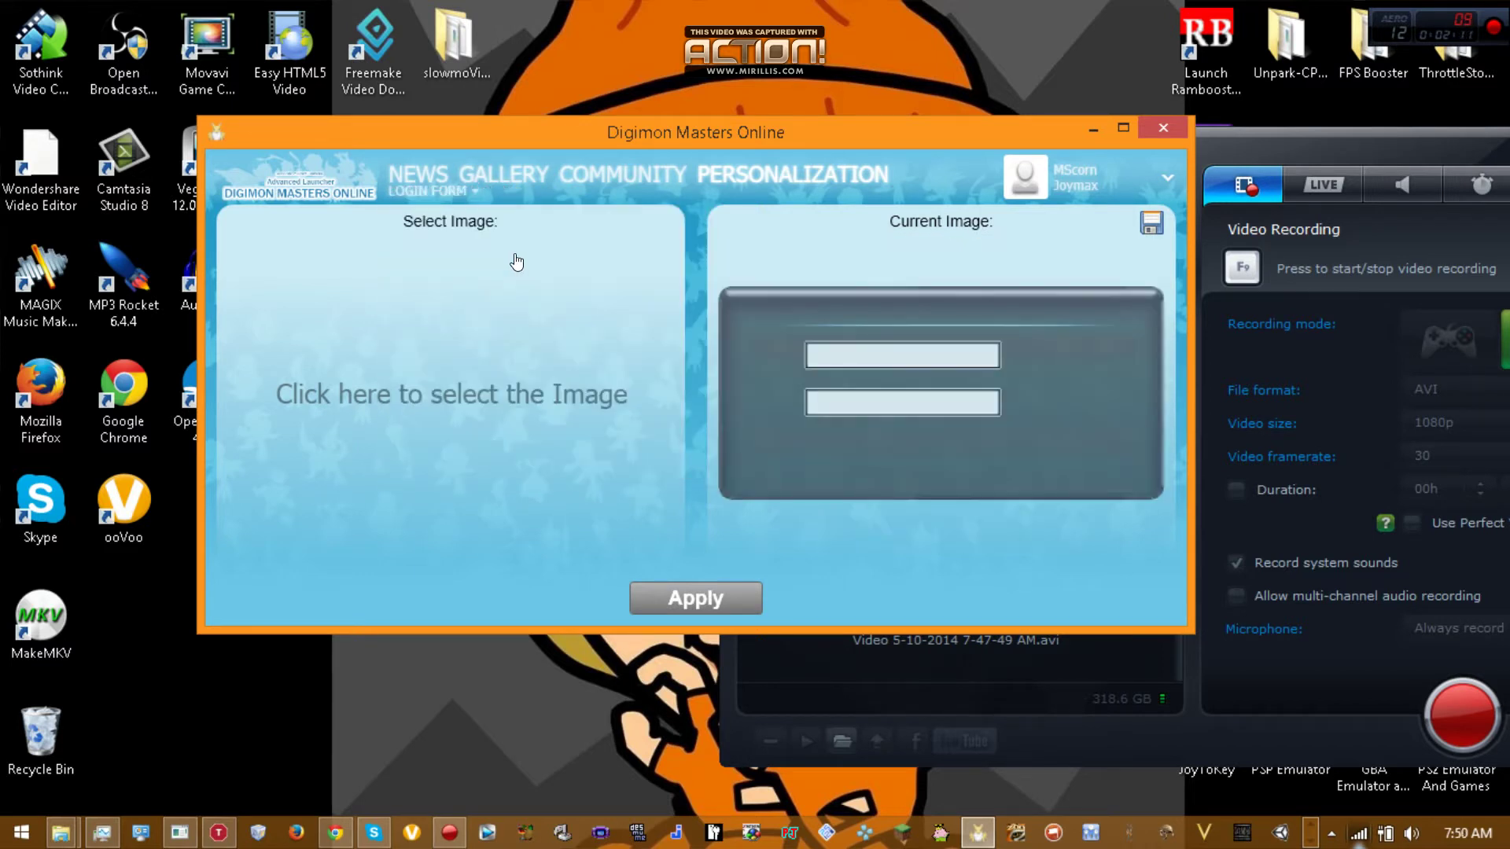
click(491, 187)
scroll(487, 239, up, 3)
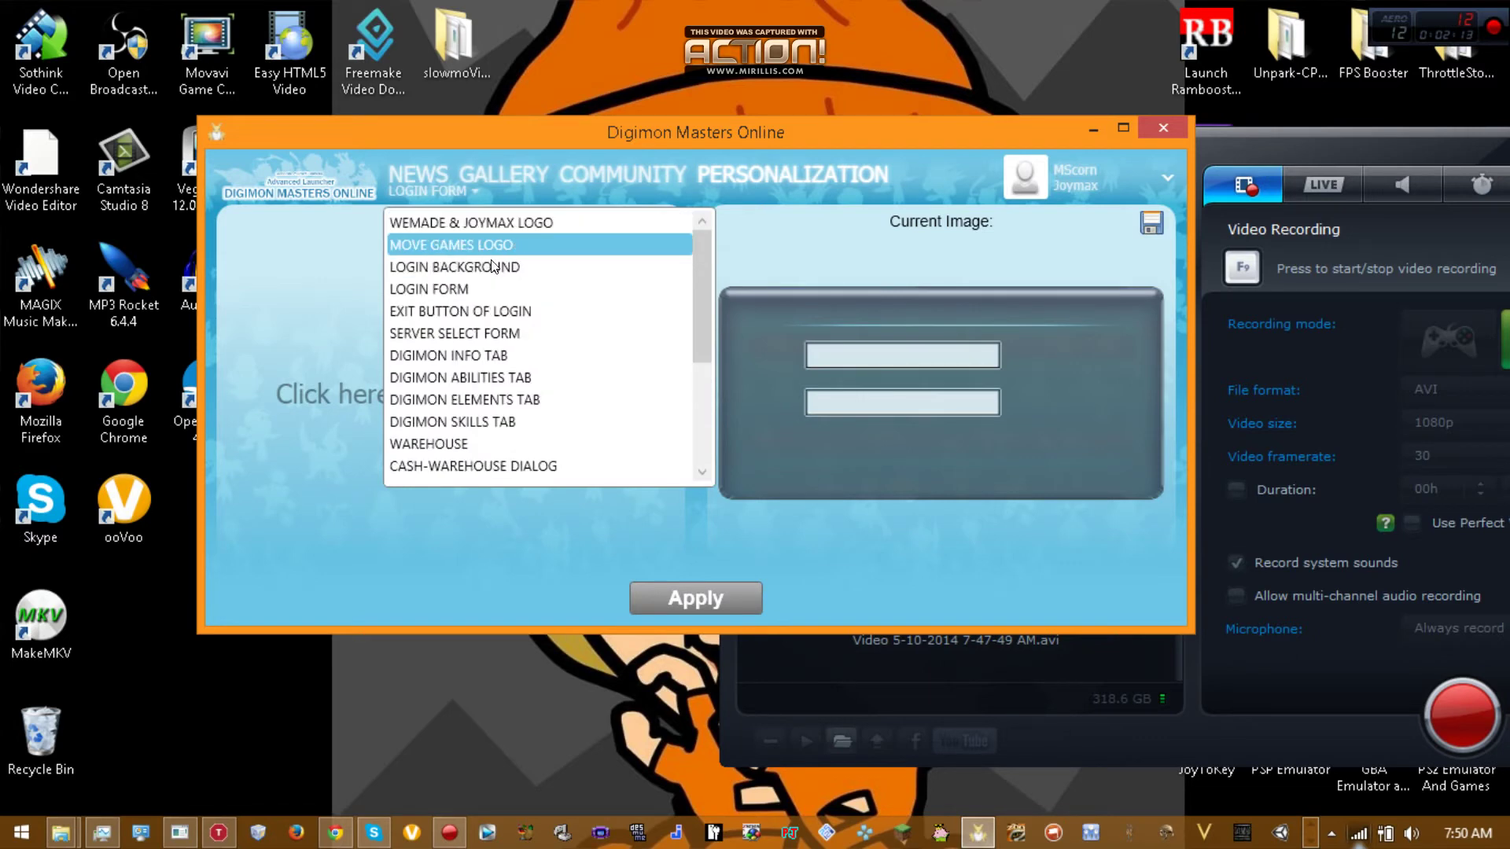
click(531, 264)
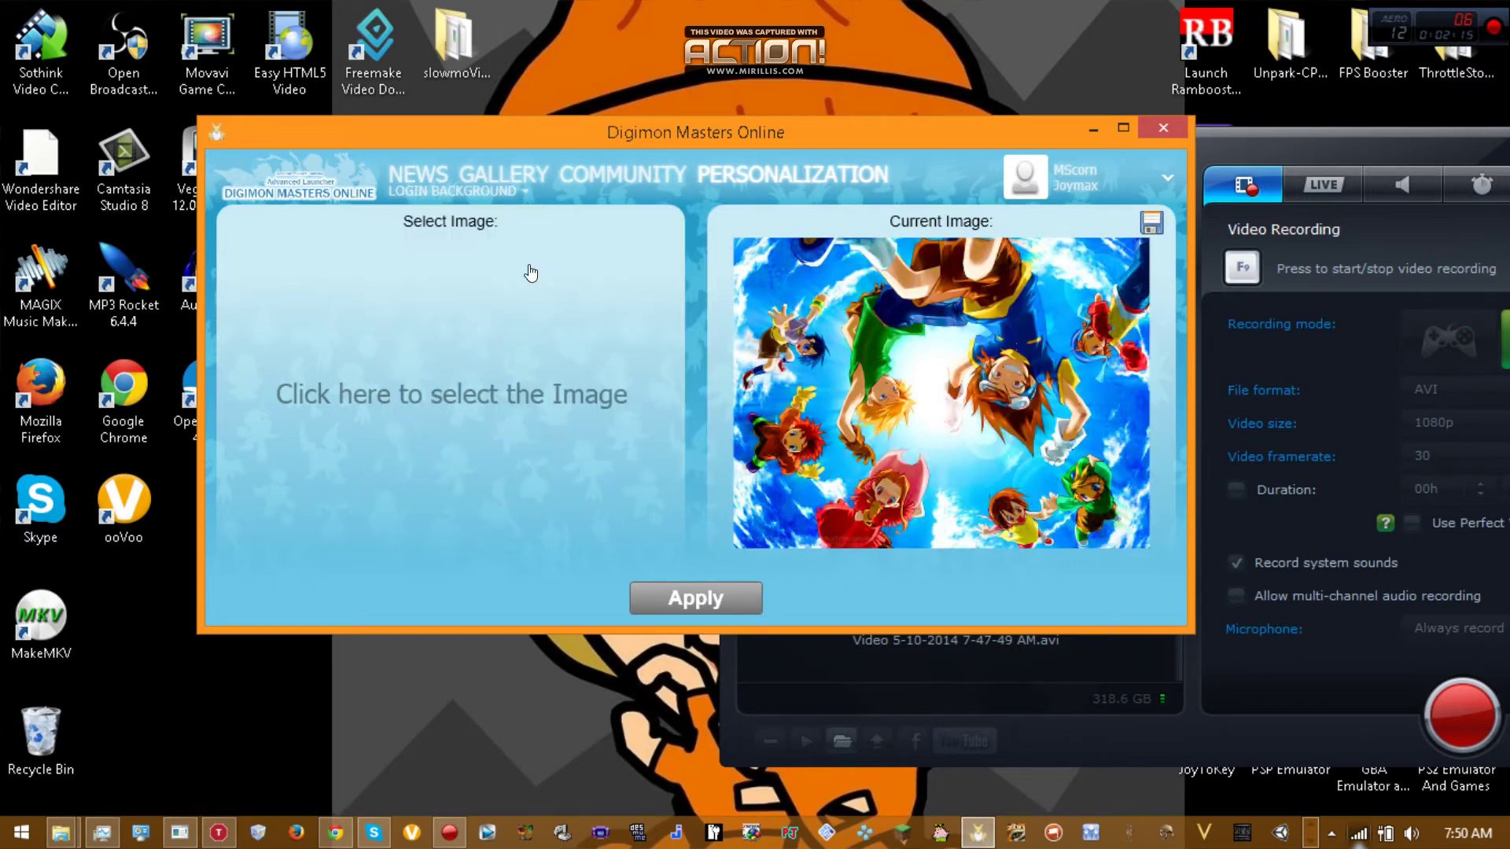
Minimize the Action! recorder window and move the launcher window aside to reveal more of the desktop
click(1275, 150)
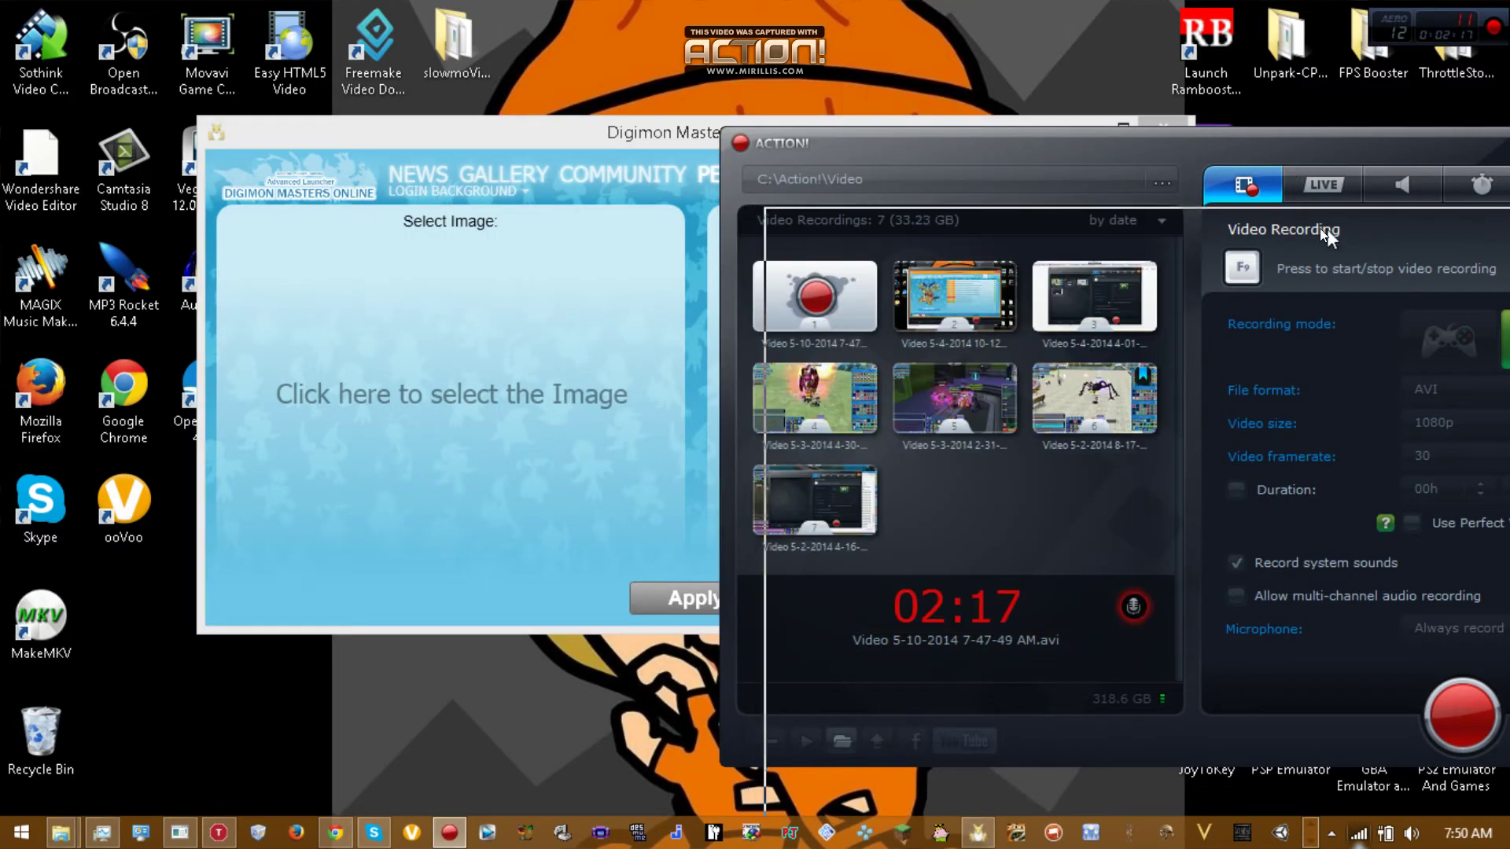
drag(1275, 149, 1005, 553)
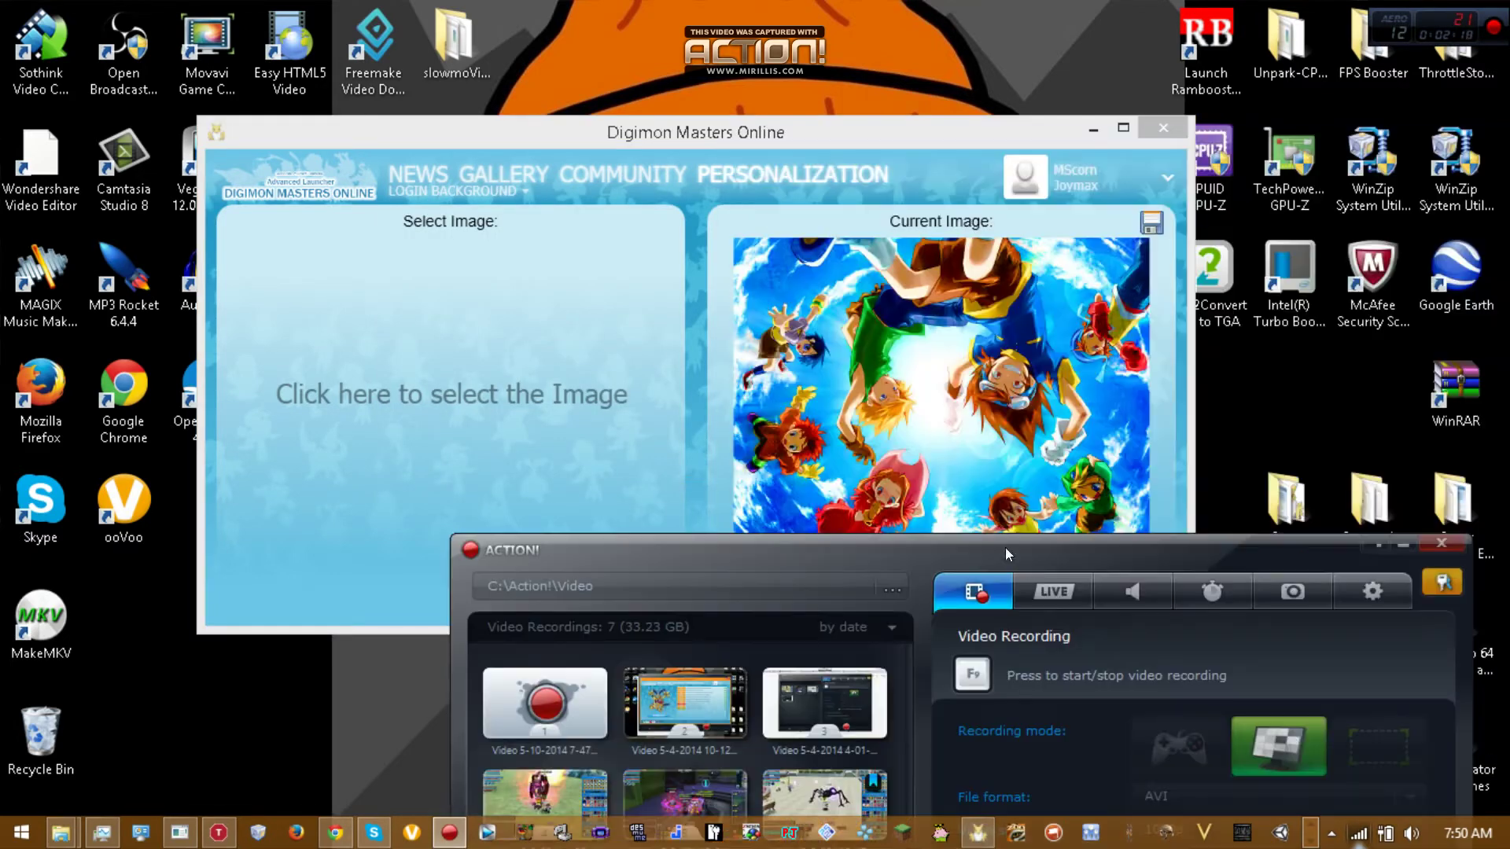
click(1368, 545)
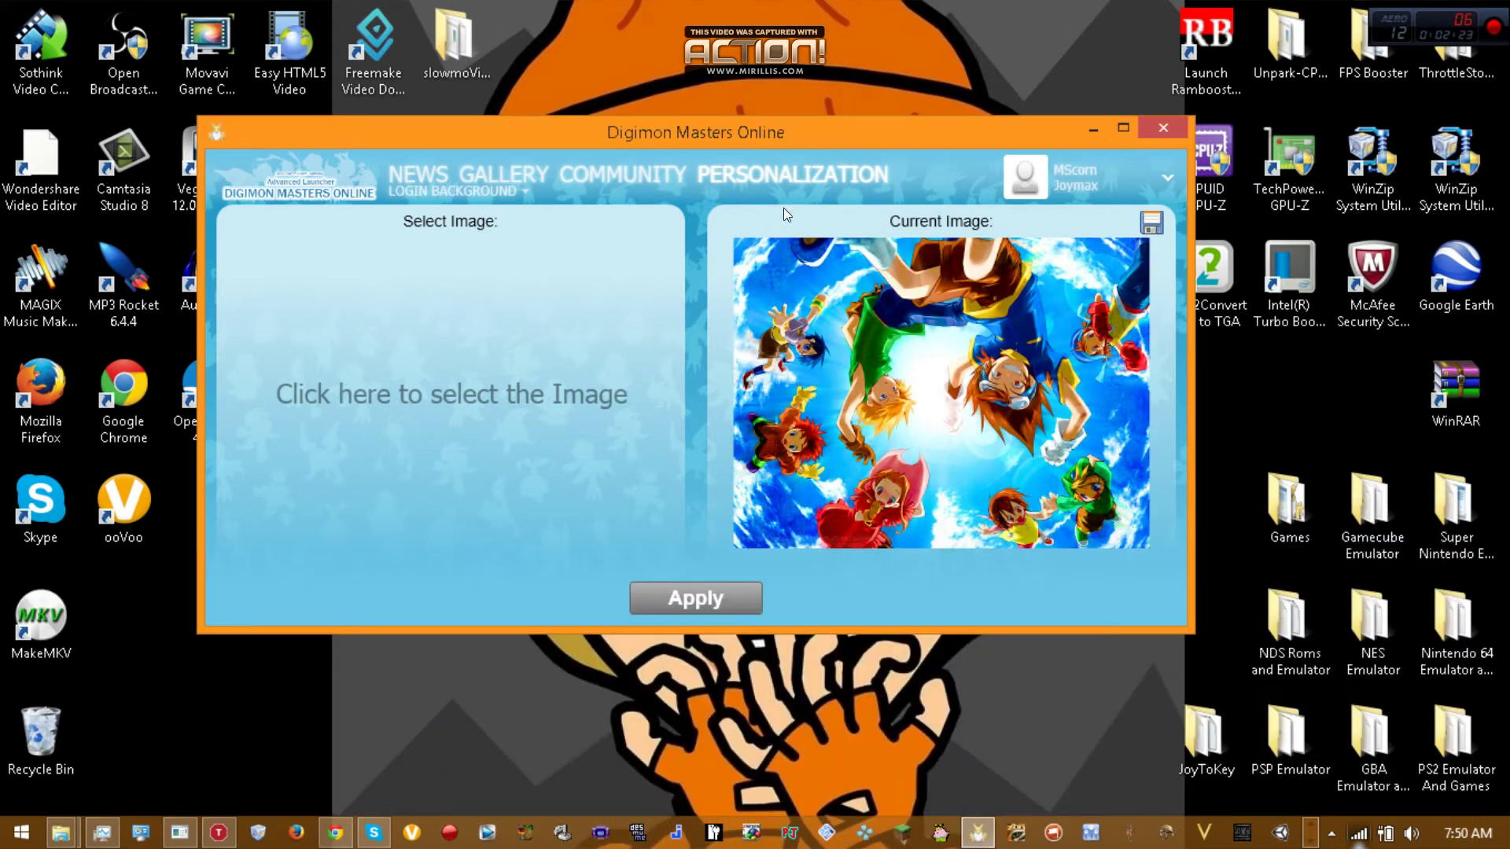
drag(917, 134, 747, 140)
click(1050, 276)
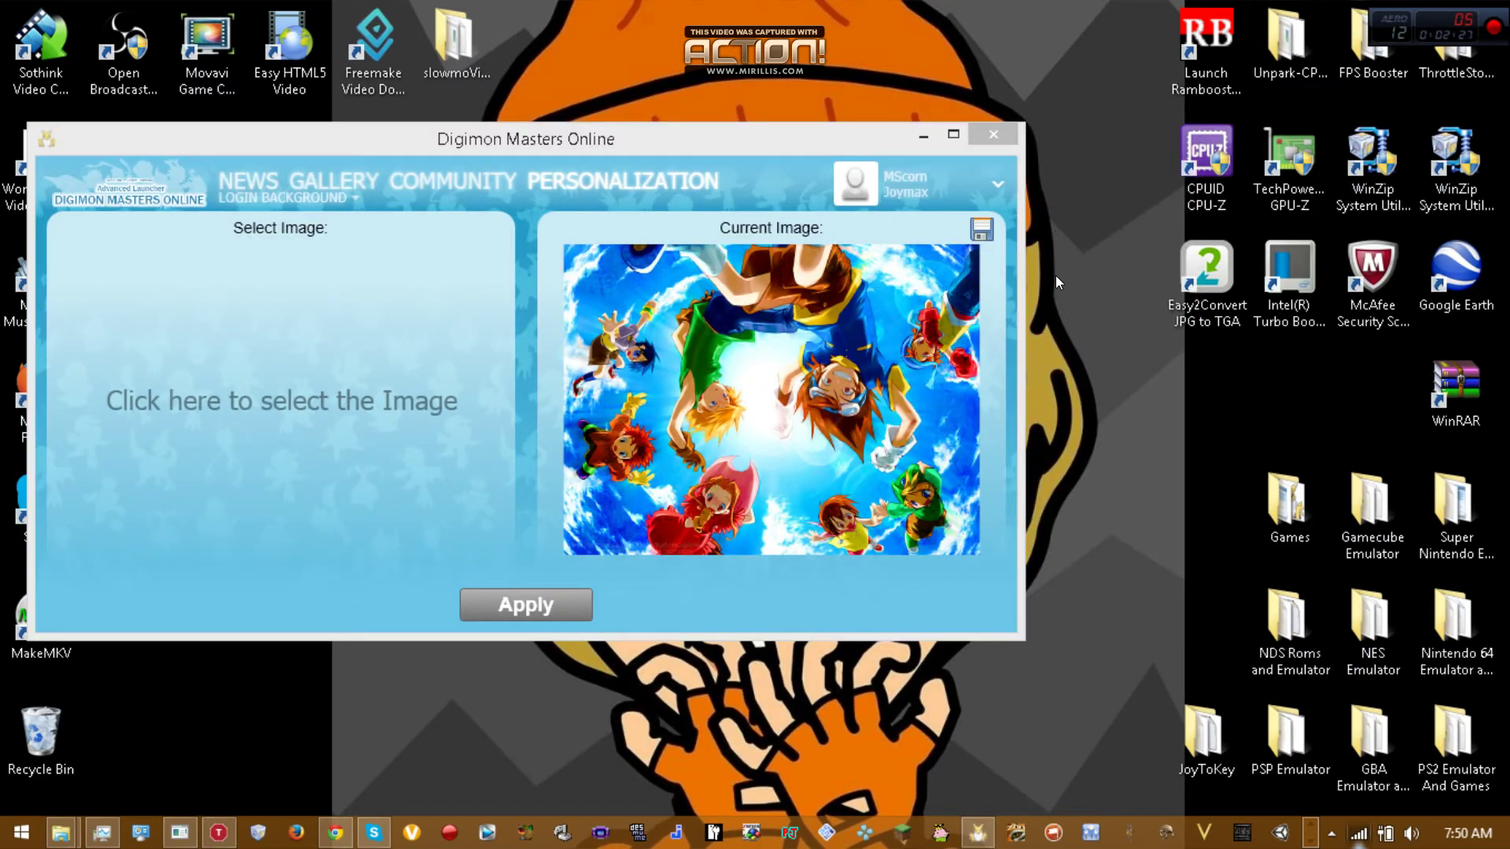
Open the Easy2Convert JPG to TGA converter from the desktop, look at its input and output fields, and close it
click(1186, 295)
double_click(1186, 294)
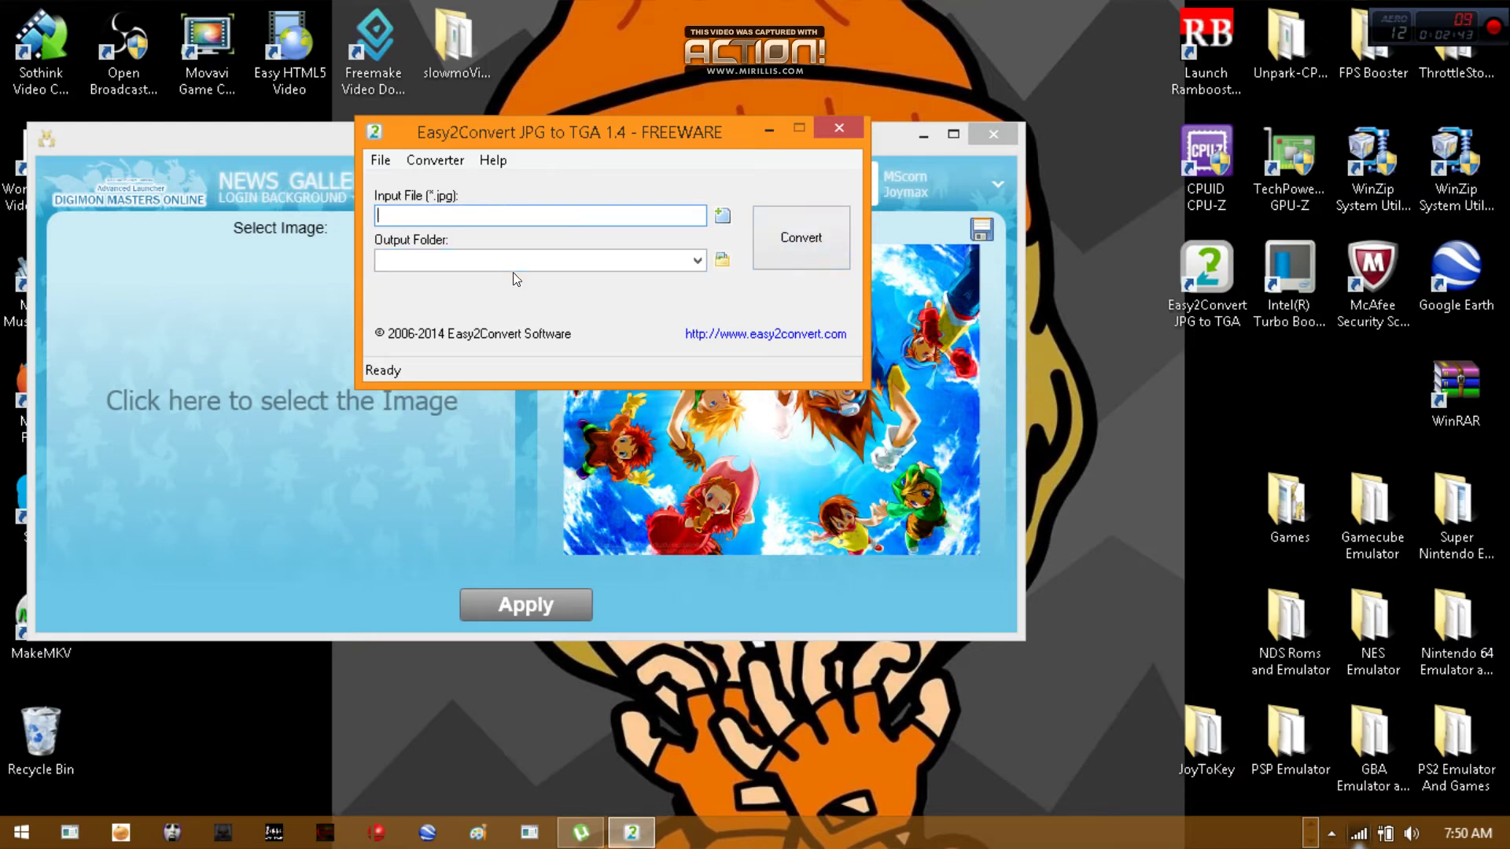
click(820, 126)
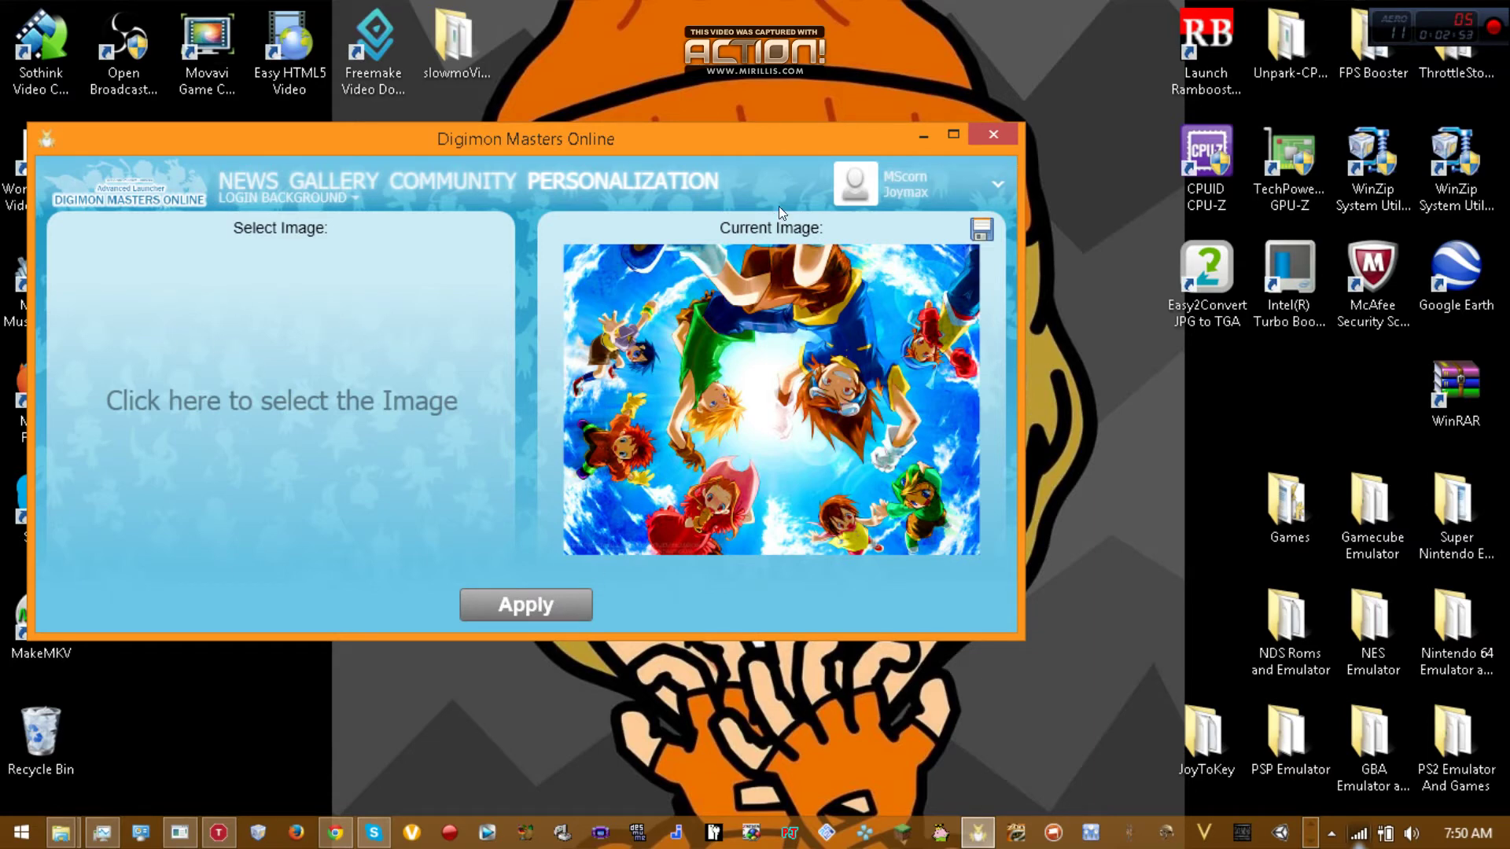
Restart the launcher and read the first Emergency Server Maintenance [Completed] patch note, closing its page and minimizing the browser when done
click(992, 136)
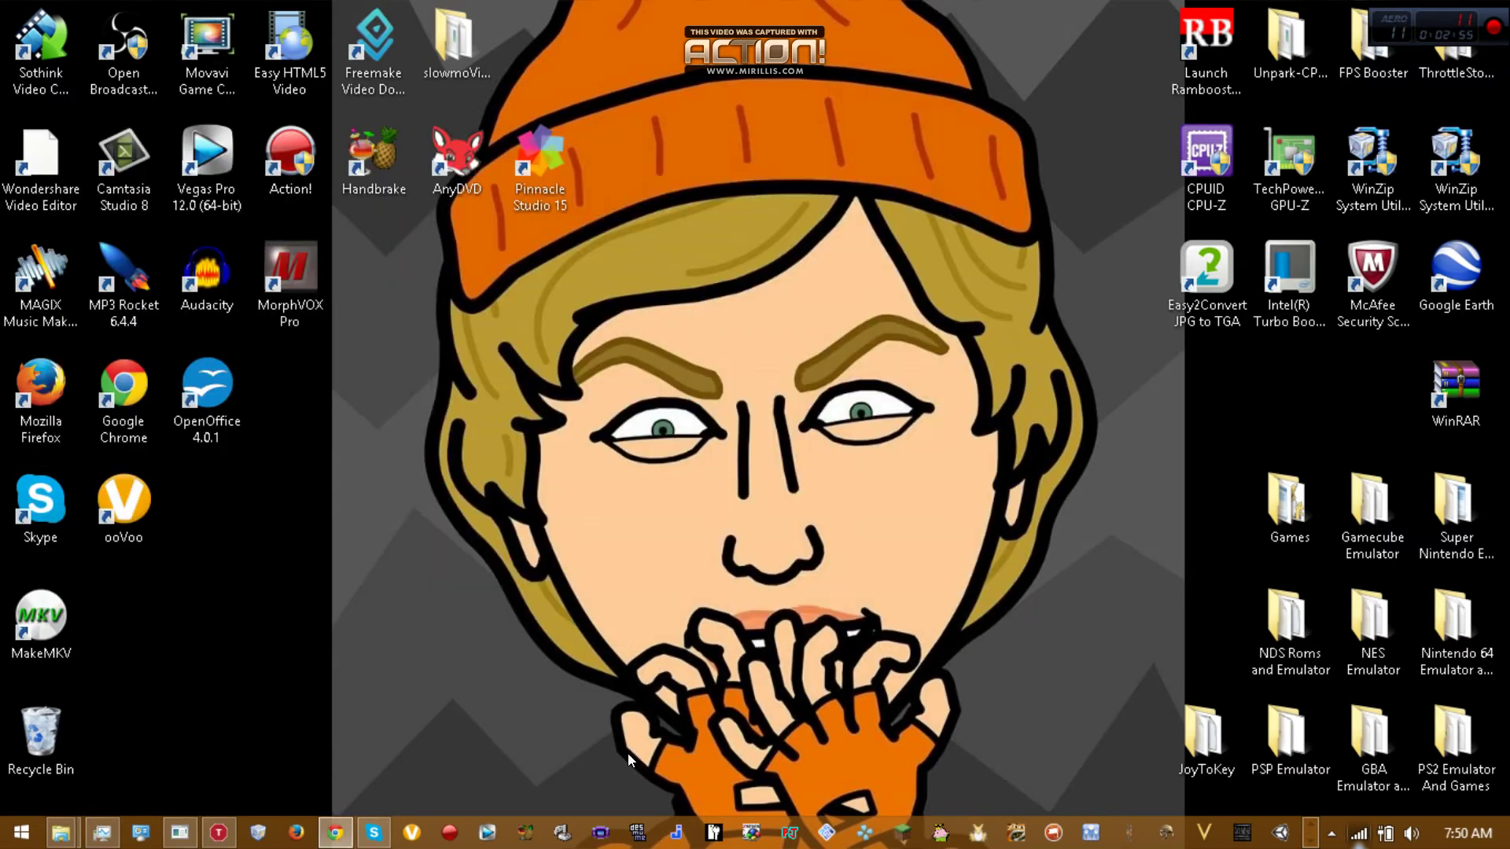
click(979, 837)
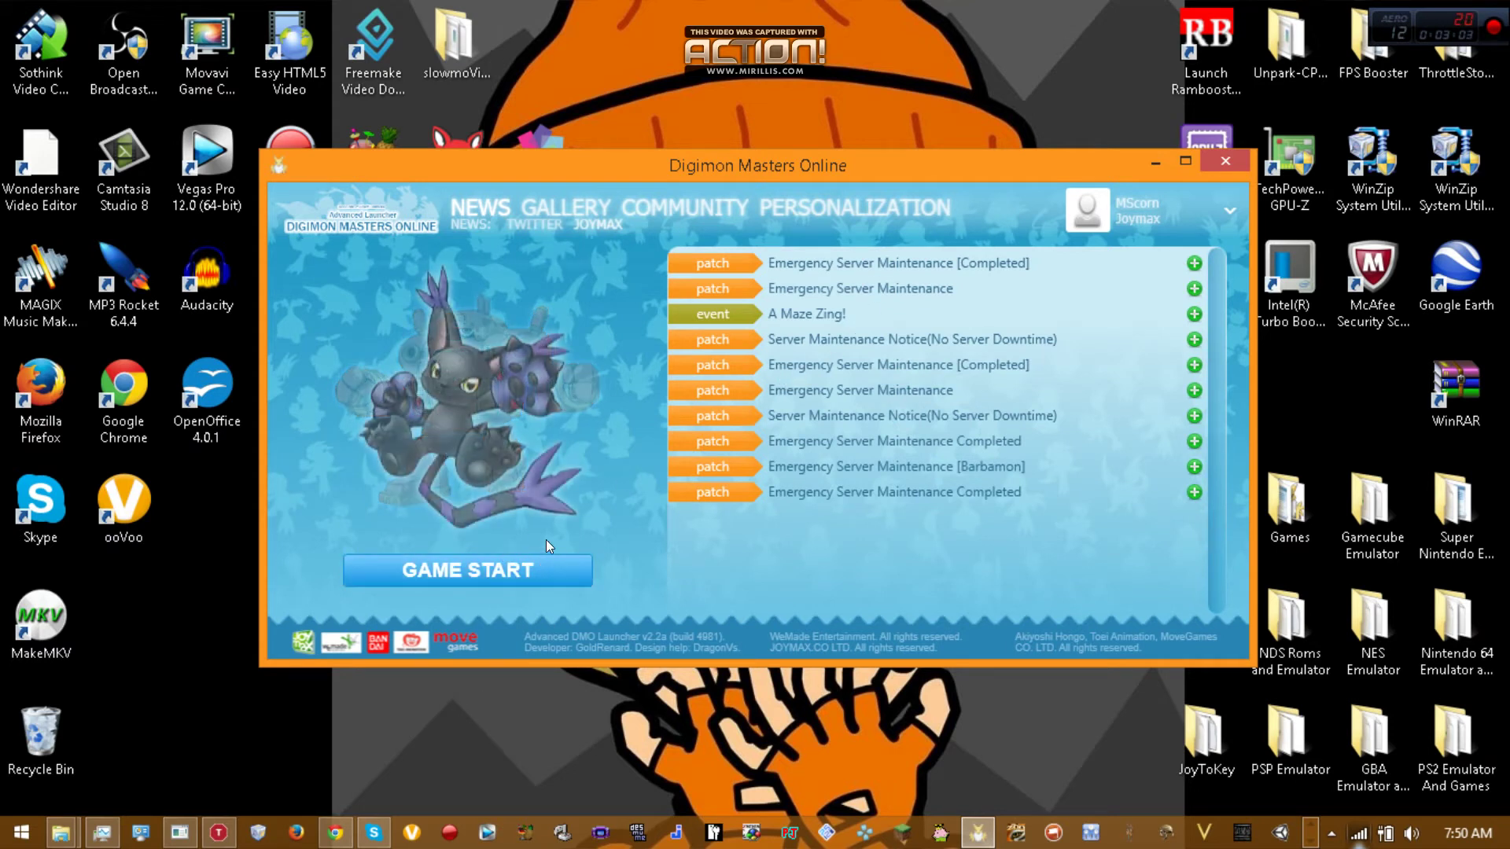
click(846, 268)
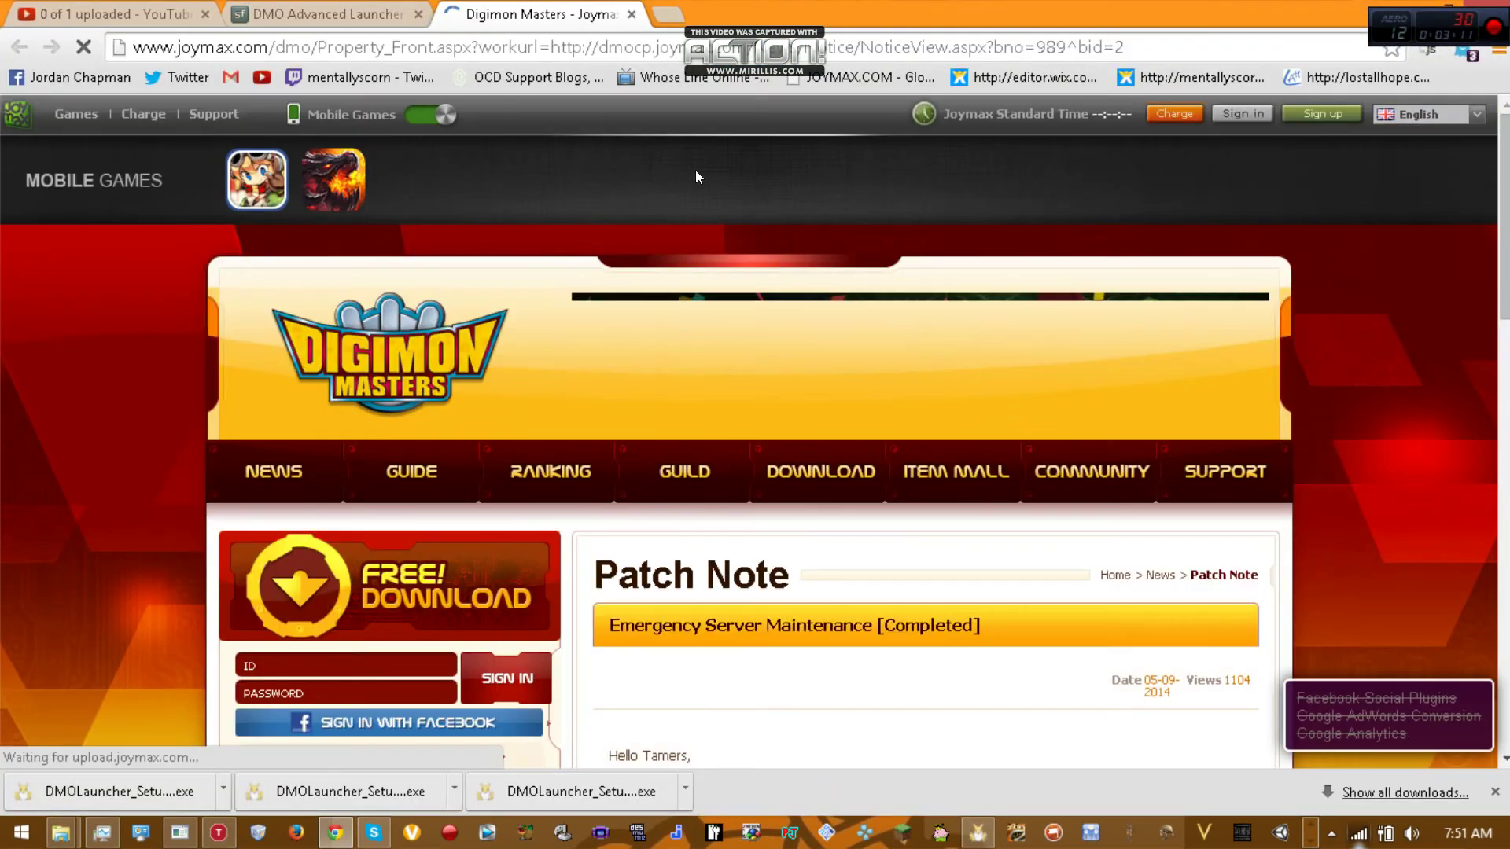
scroll(681, 323, down, 10)
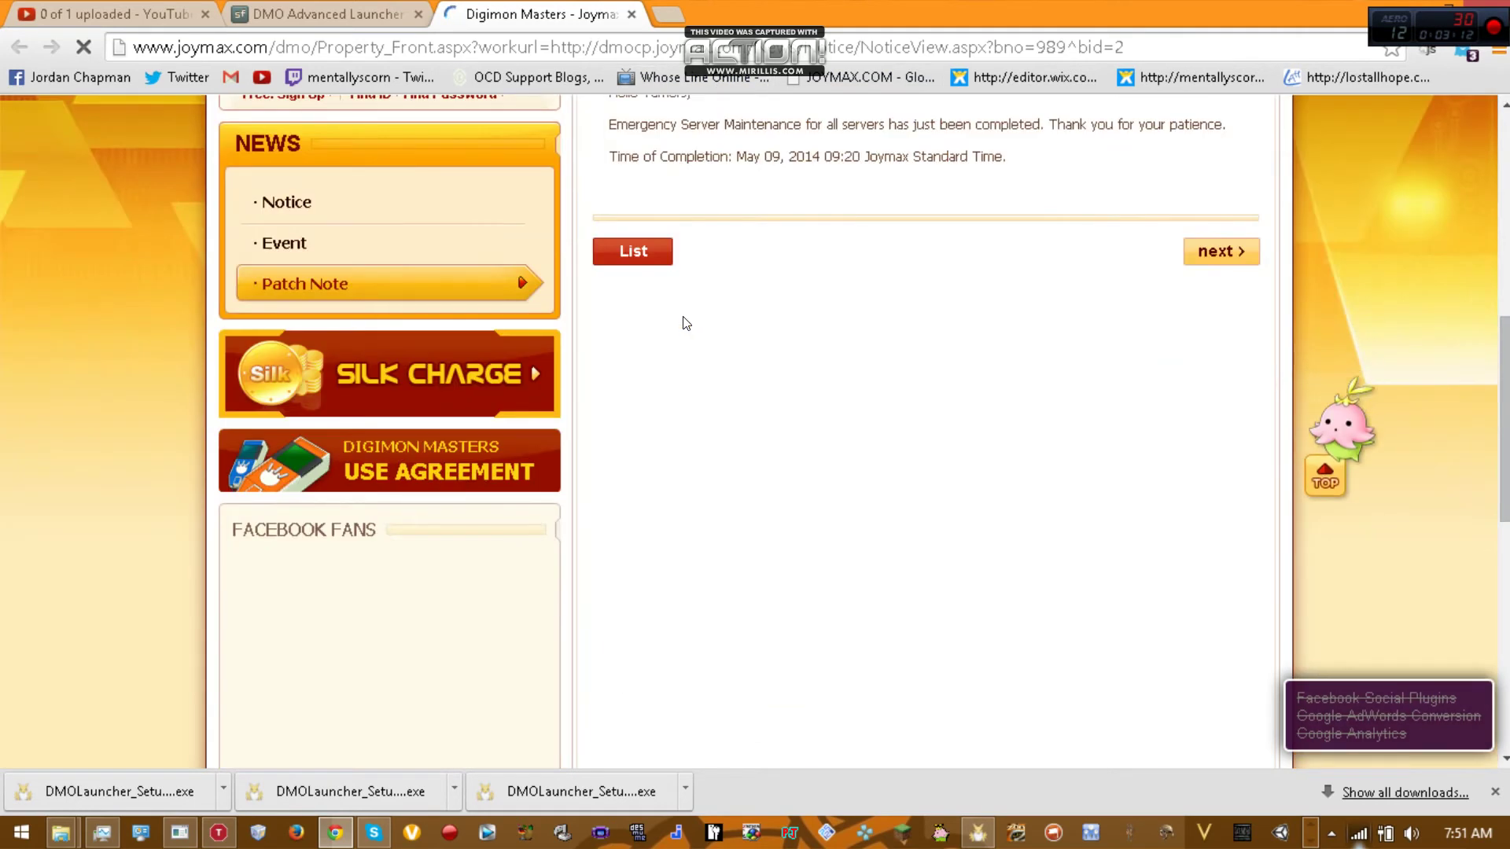
click(631, 15)
click(1404, 10)
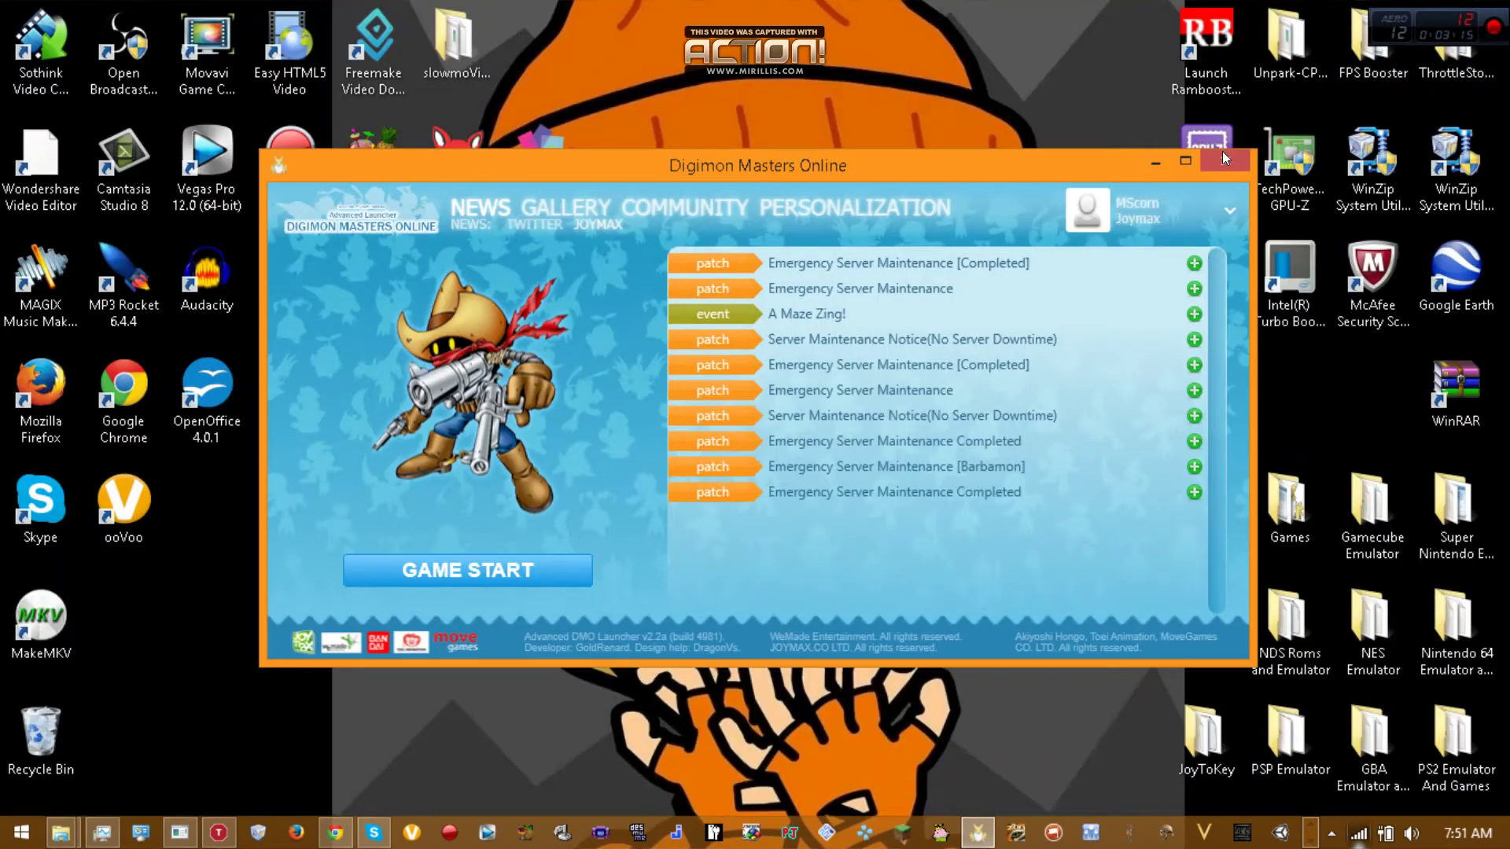
Start Digimon Masters Online from the launcher, view the background on its login screen, and switch back to the desktop
click(447, 578)
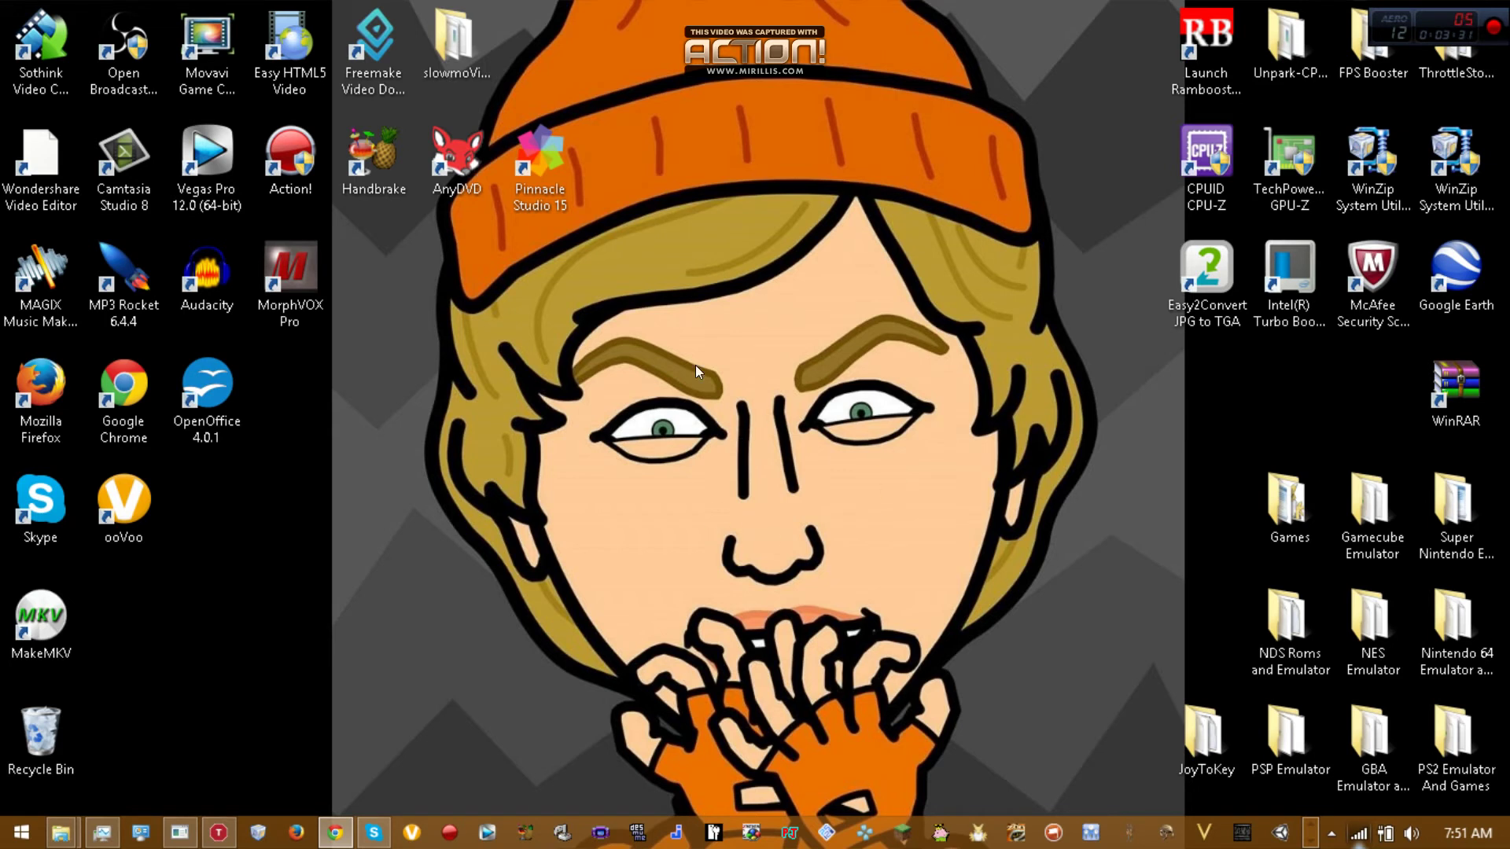
drag(722, 439, 1095, 558)
drag(1097, 301, 447, 554)
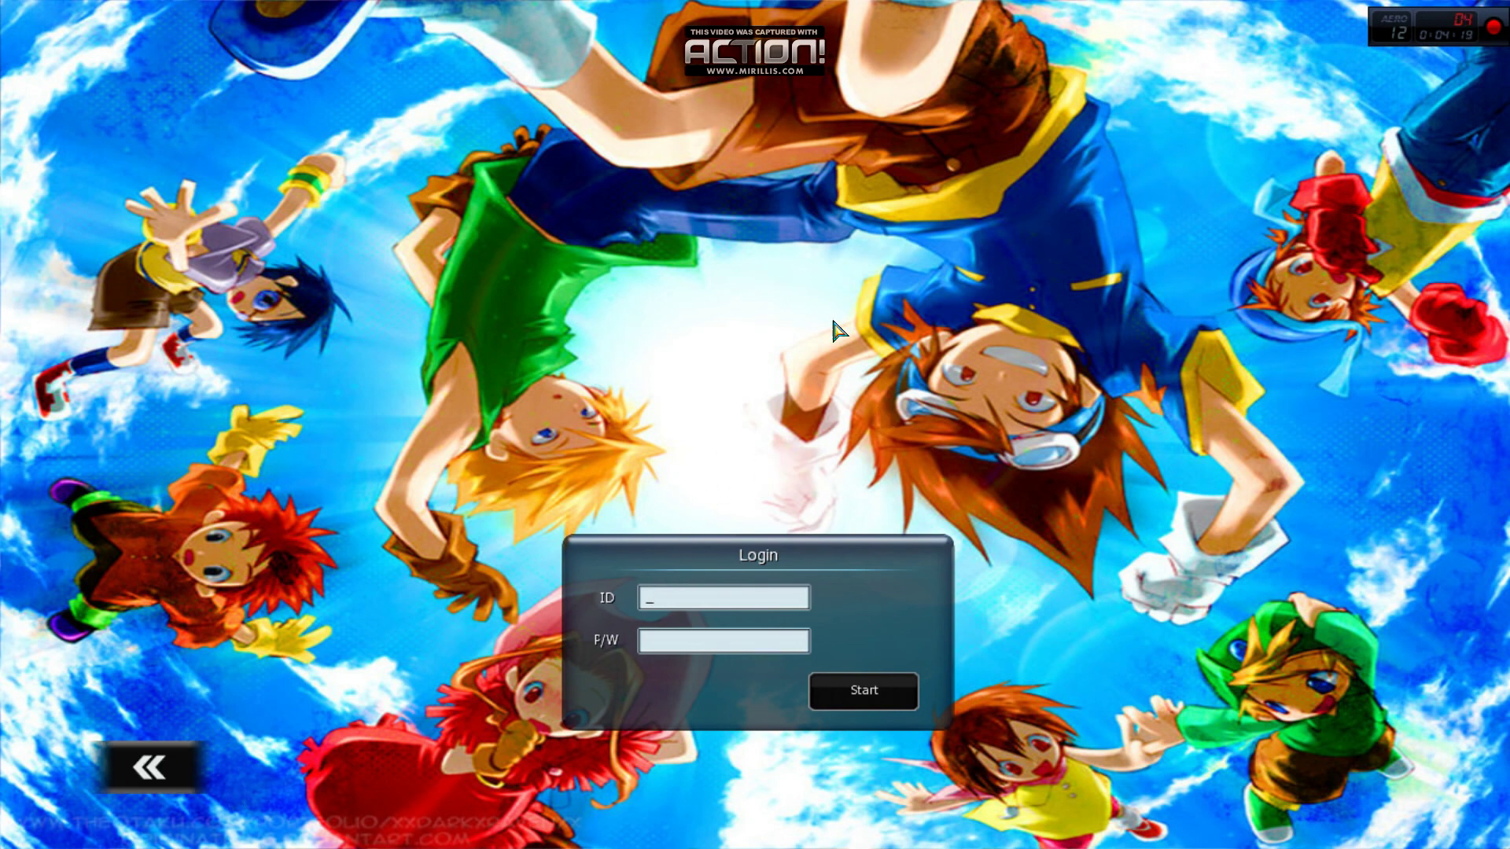
key(alt+Tab)
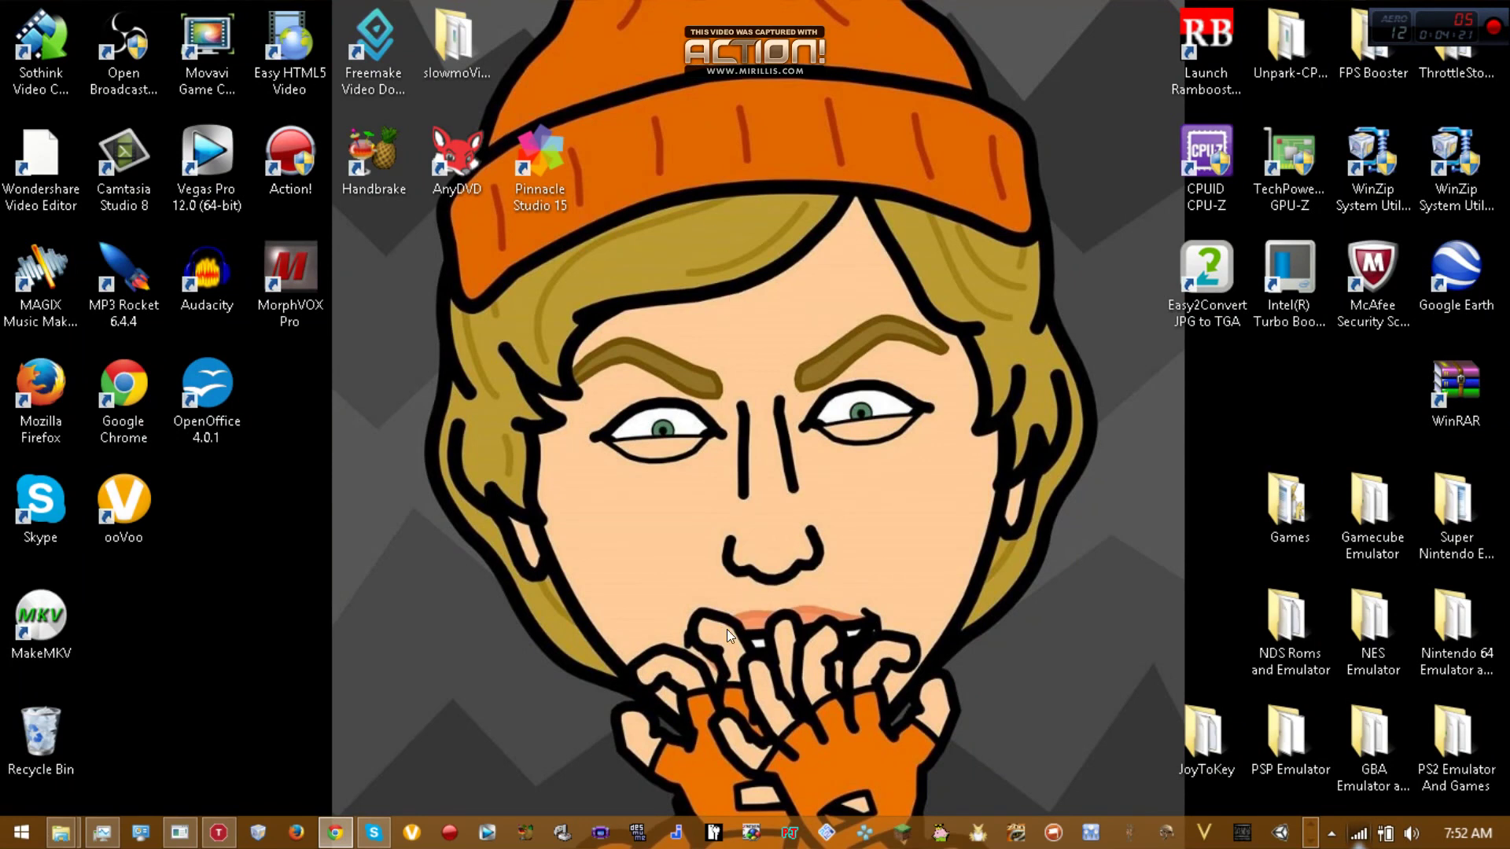